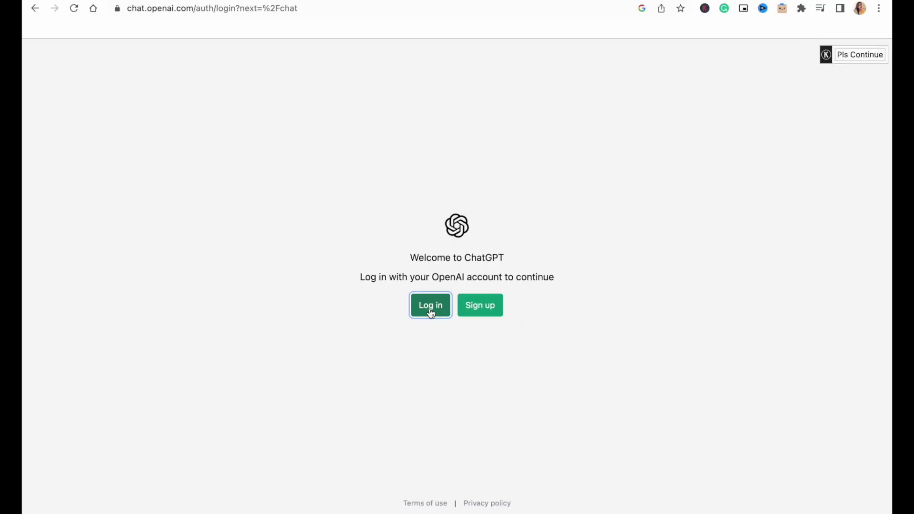
Step: Sign in to ChatGPT using Continue with Google and the chosen Google account
left_click(431, 307)
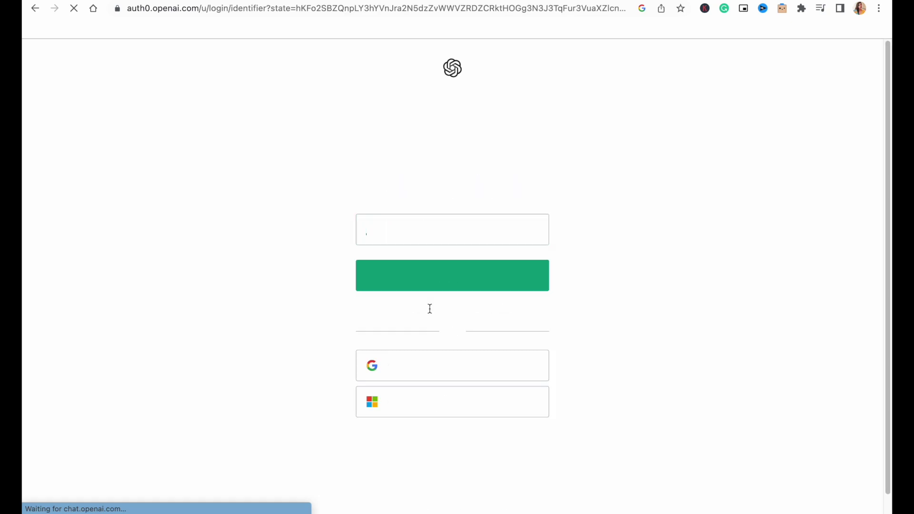
left_click(473, 364)
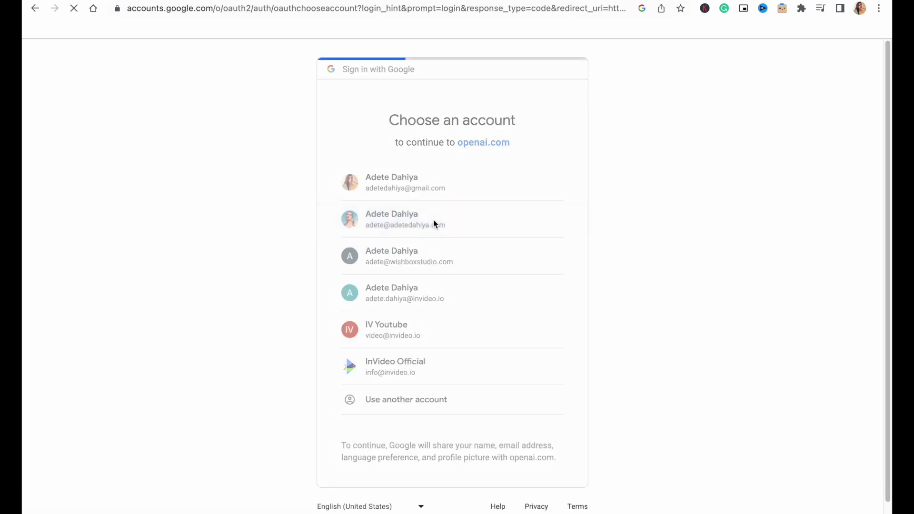
left_click(434, 220)
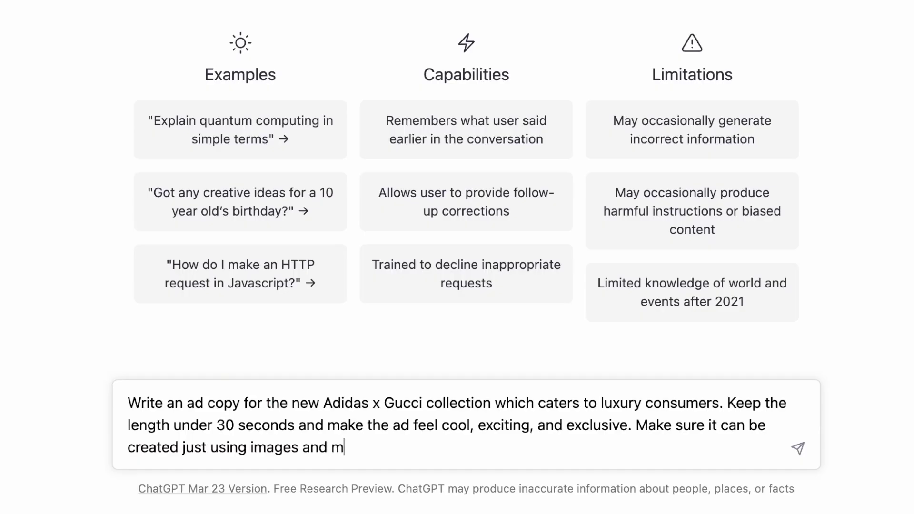
Step: Finish the ad-copy prompt with ', text, and music.', send it, and review the generated script
key("BackSpace")
key("BackSpace")
key("BackSpace")
key("BackSpace")
key("BackSpace")
key("BackSpace")
key("BackSpace")
key("BackSpace")
key("BackSpace")
key("BackSpace")
type(", text, and music.")
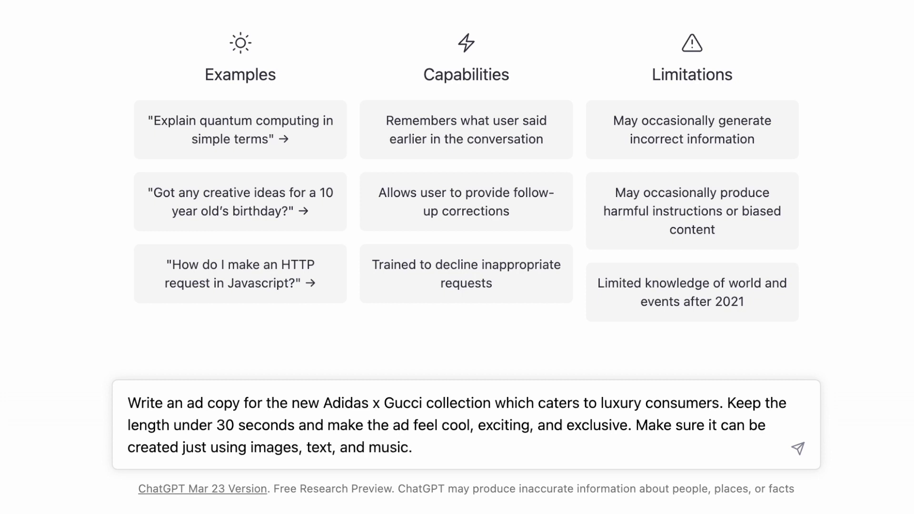
key("Return")
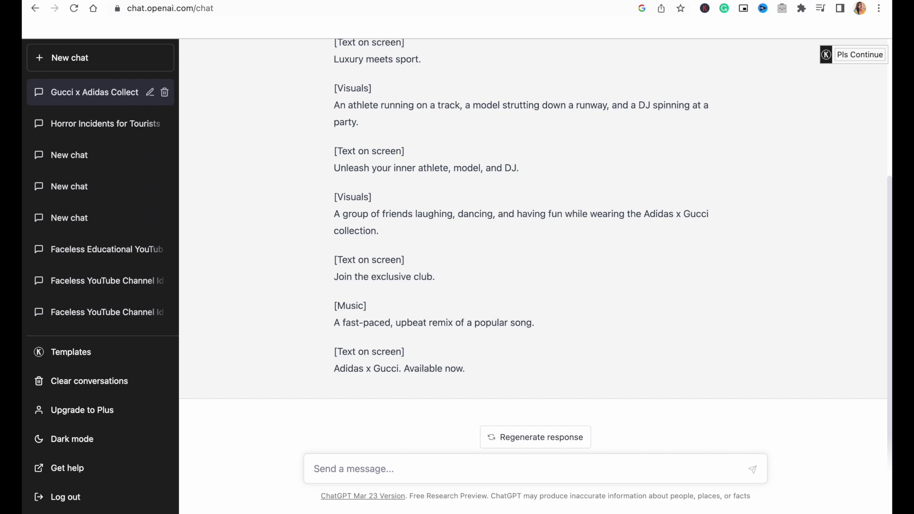
scroll(760, 282, "up", 3)
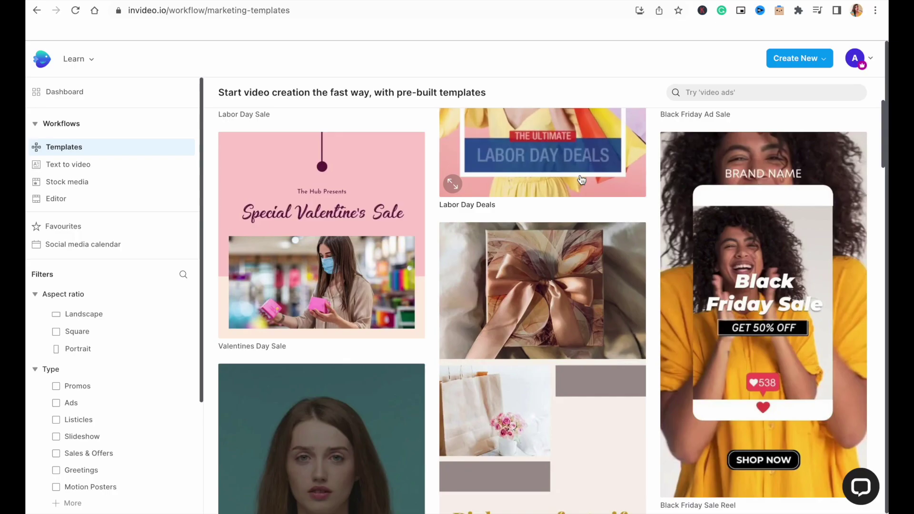
Step: Search InVideo templates for 'promo video' ads
scroll(581, 179, "down", 8)
scroll(825, 96, "up", 9)
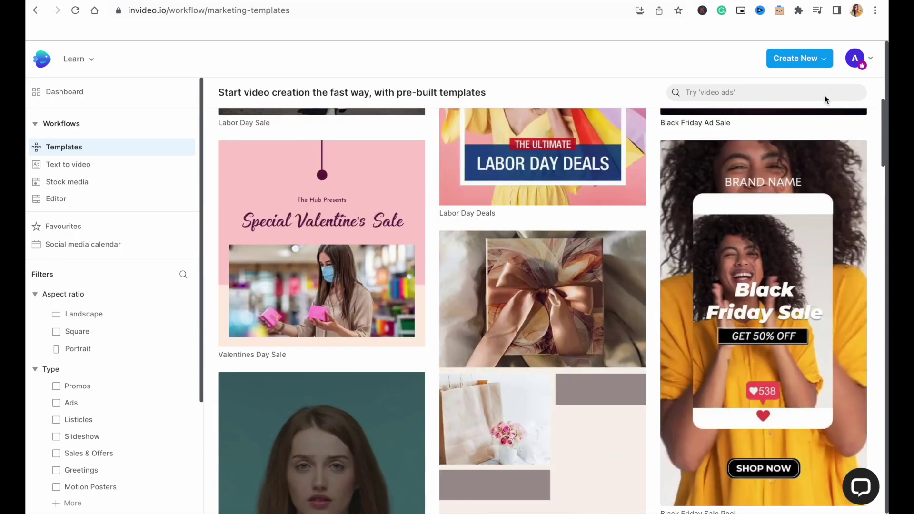
left_click(741, 94)
type("p")
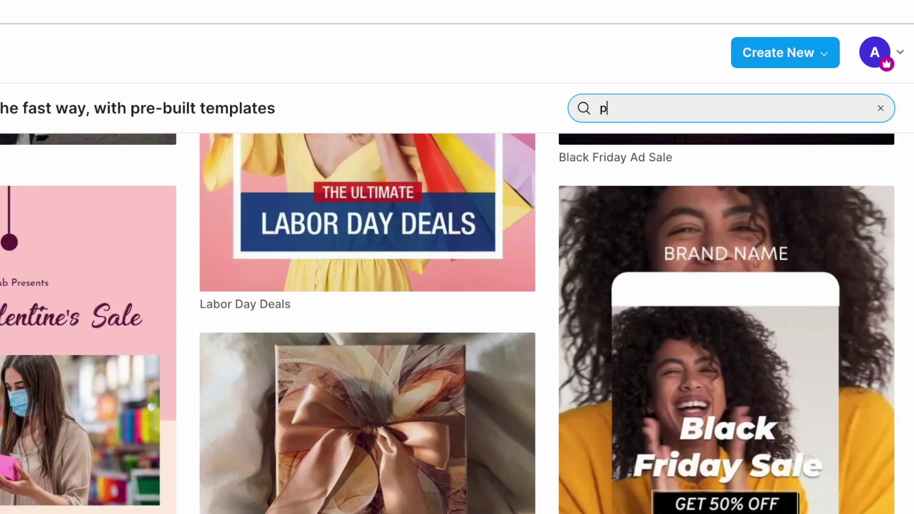
type("romo video")
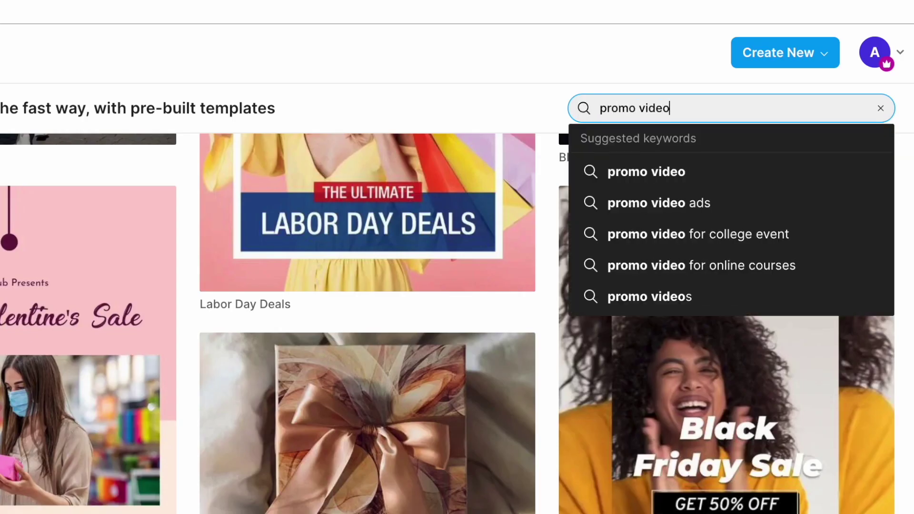
left_click(661, 210)
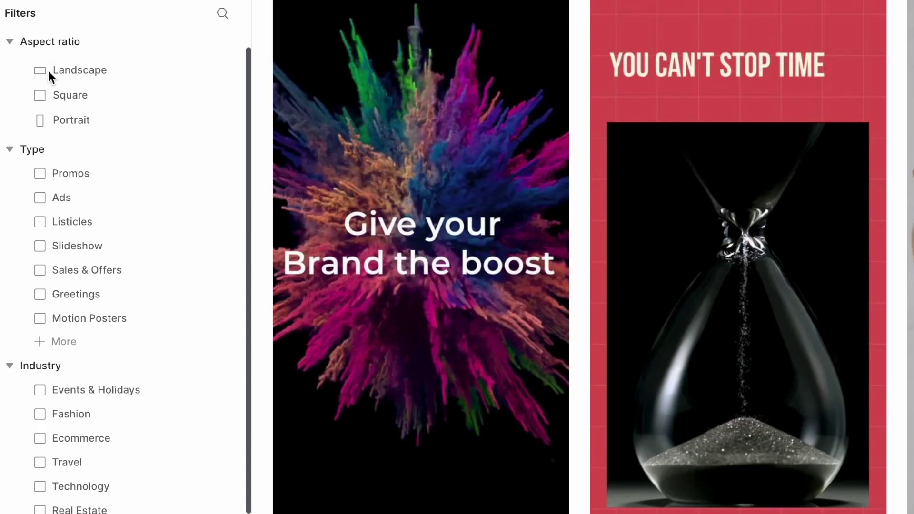
Step: Filter results to Landscape, Ads and Fashion, then open the Flaunt Your Style template preview
left_click(50, 72)
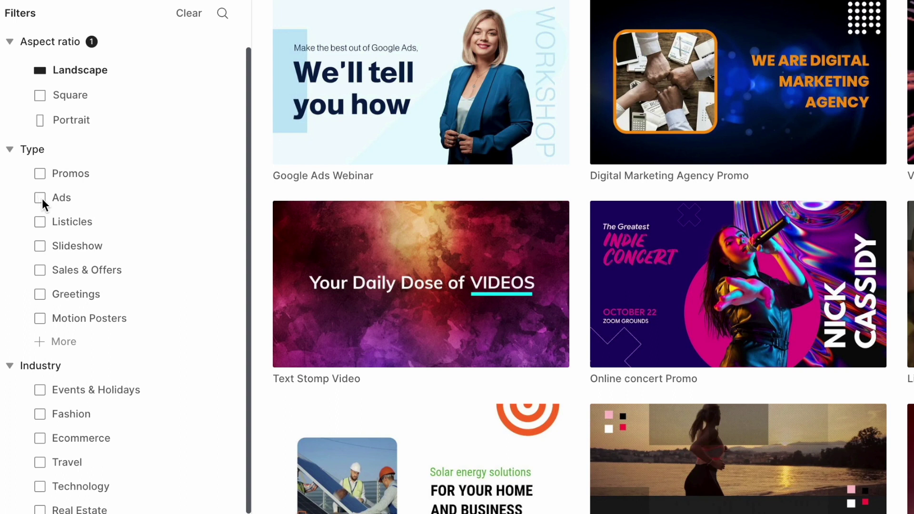
left_click(40, 197)
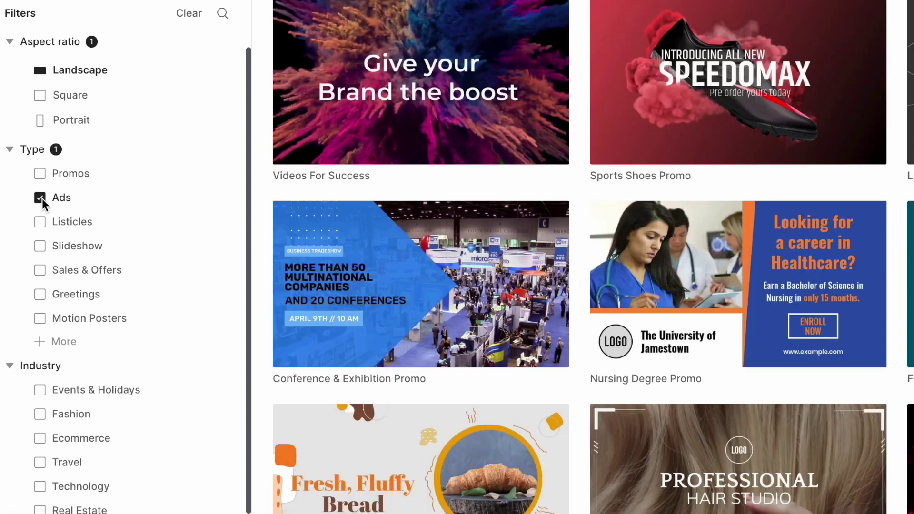
scroll(35, 382, "down", 1)
left_click(40, 413)
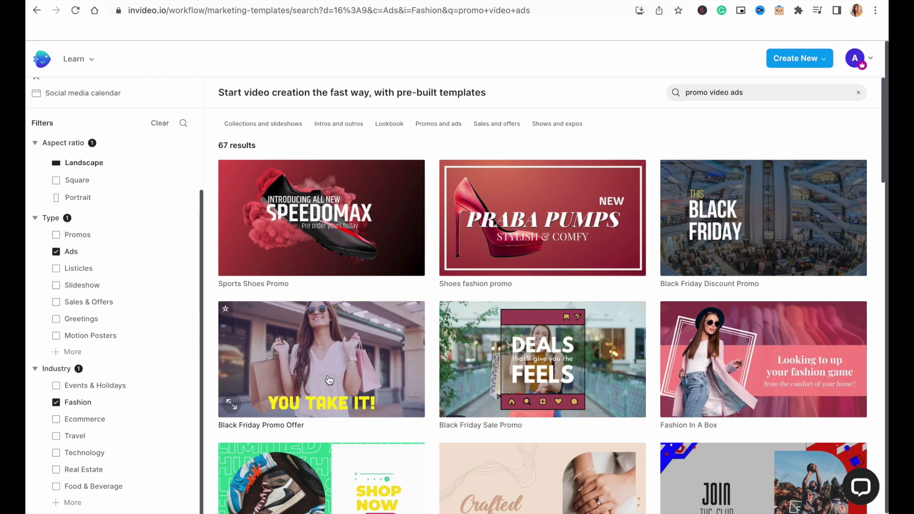
scroll(337, 377, "down", 7)
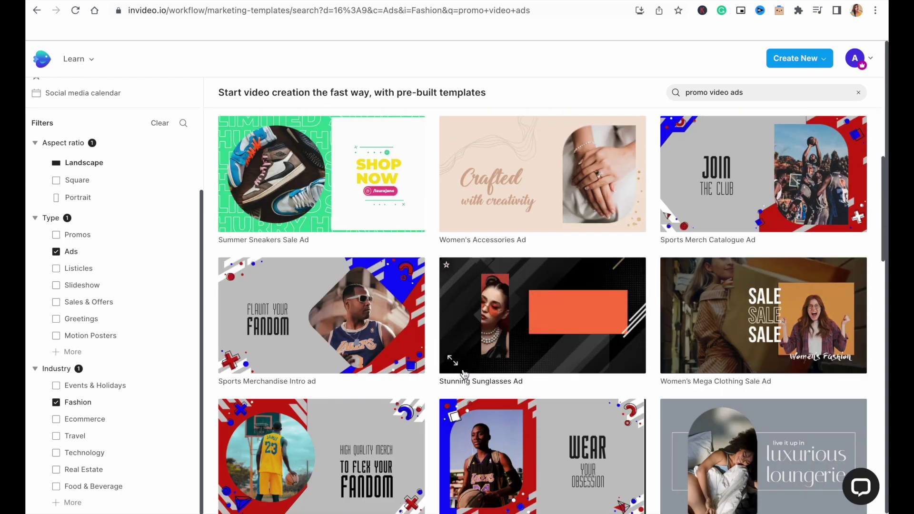
scroll(464, 373, "down", 5)
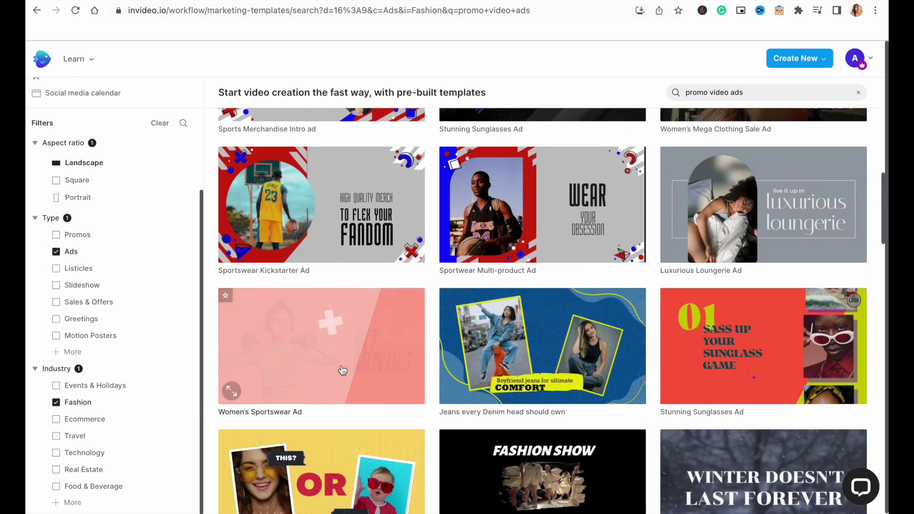
scroll(342, 369, "down", 5)
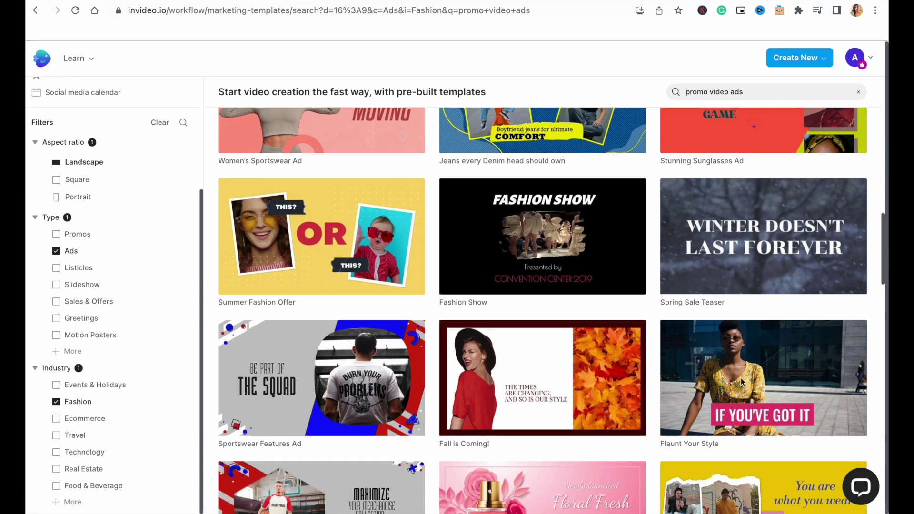
key("super+Left")
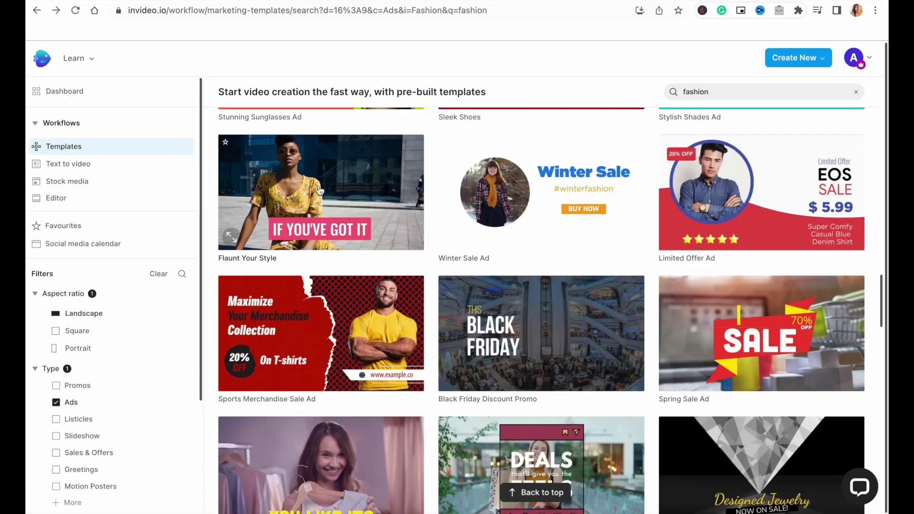
left_click(313, 191)
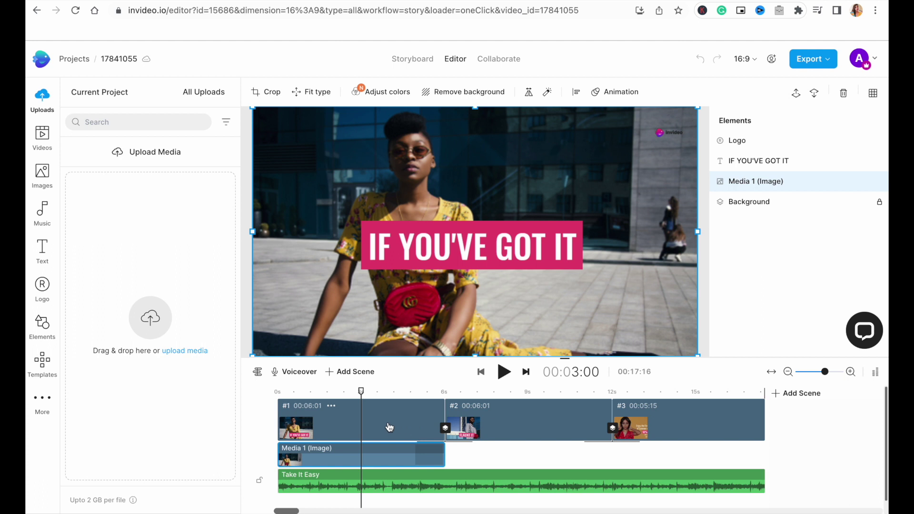
Step: Select the Take It Easy music track and browse the Videos, Text and Uploads panels
left_click(376, 474)
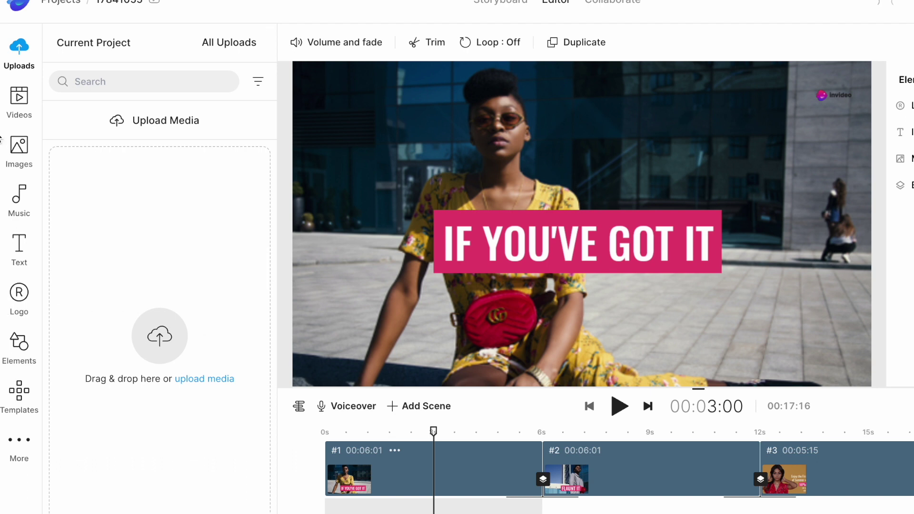
left_click(19, 110)
left_click(17, 248)
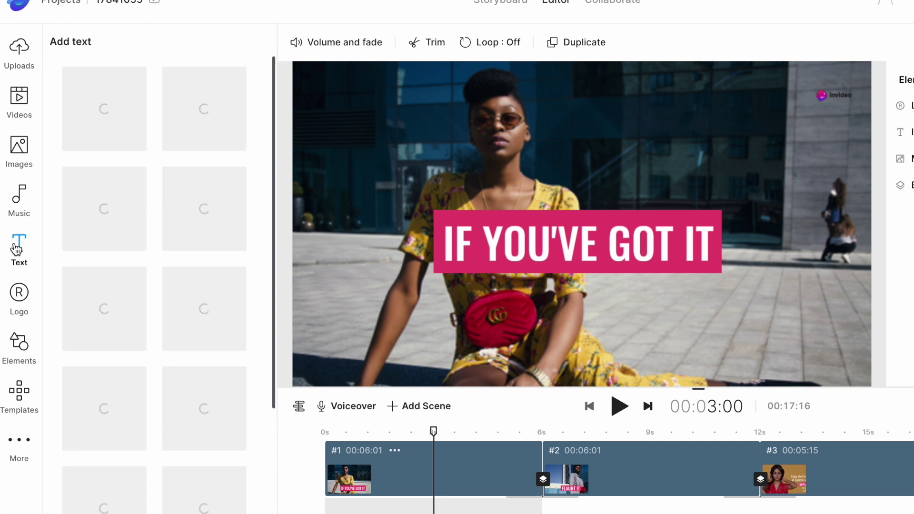
left_click(17, 62)
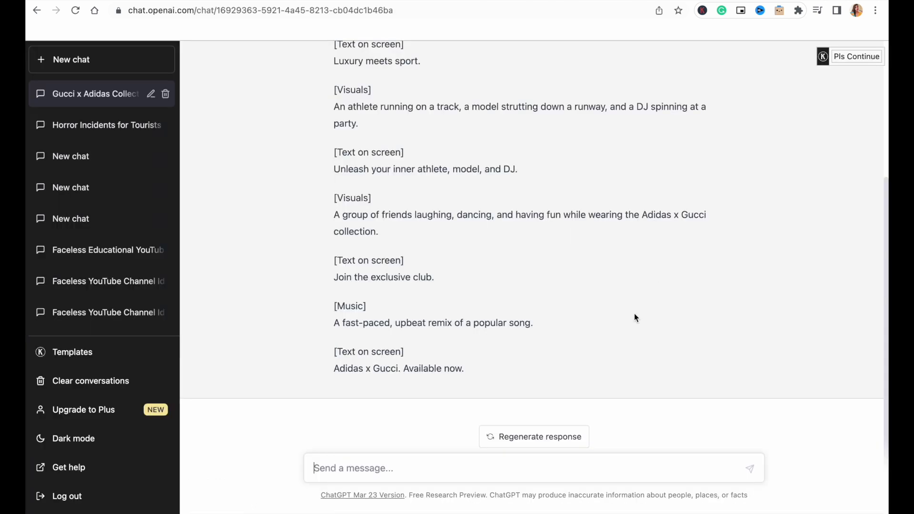
scroll(631, 324, "up", 5)
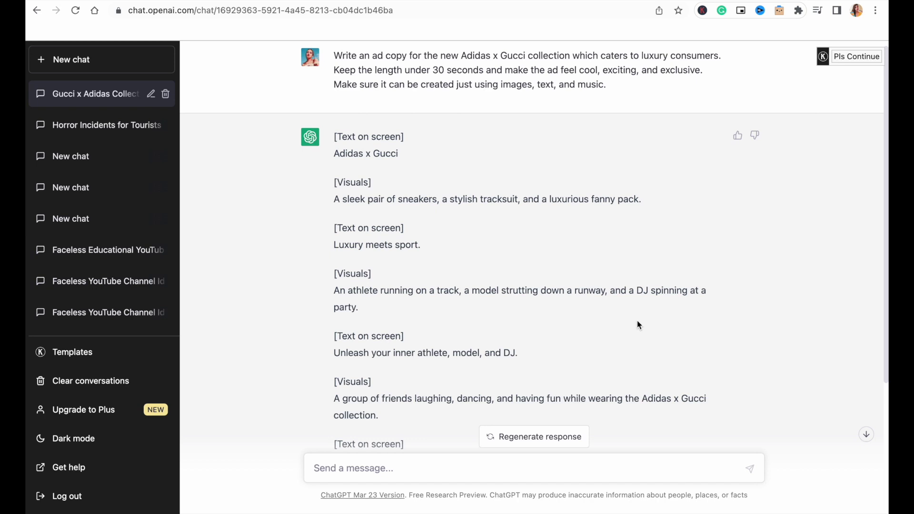
left_click_drag(403, 153, 336, 156)
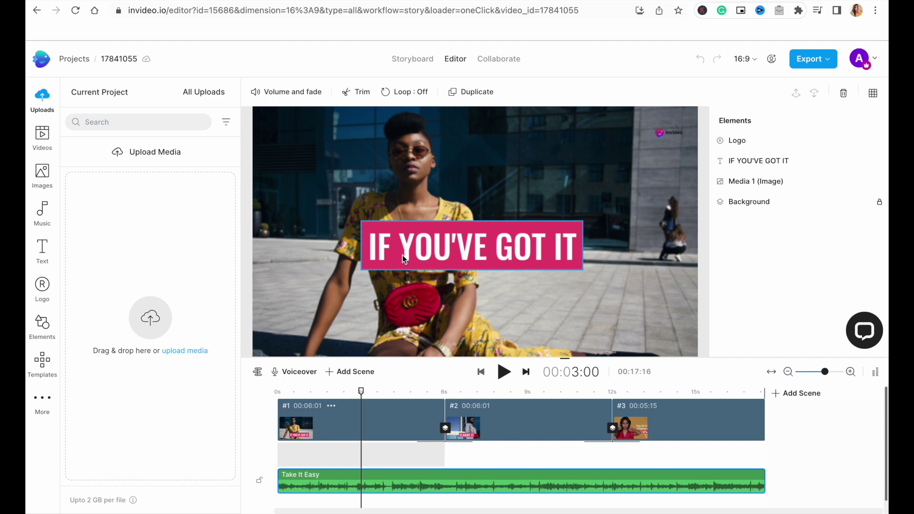
left_click(401, 255)
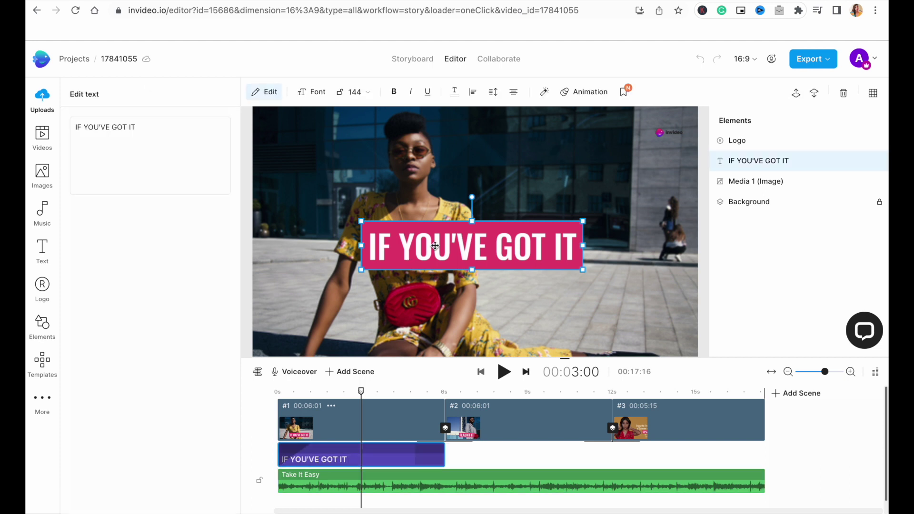
Step: Replace the headline with ADIDAS x GUCCI, centre it horizontally, and adjust its font, size and animation
left_click_drag(184, 129, 60, 127)
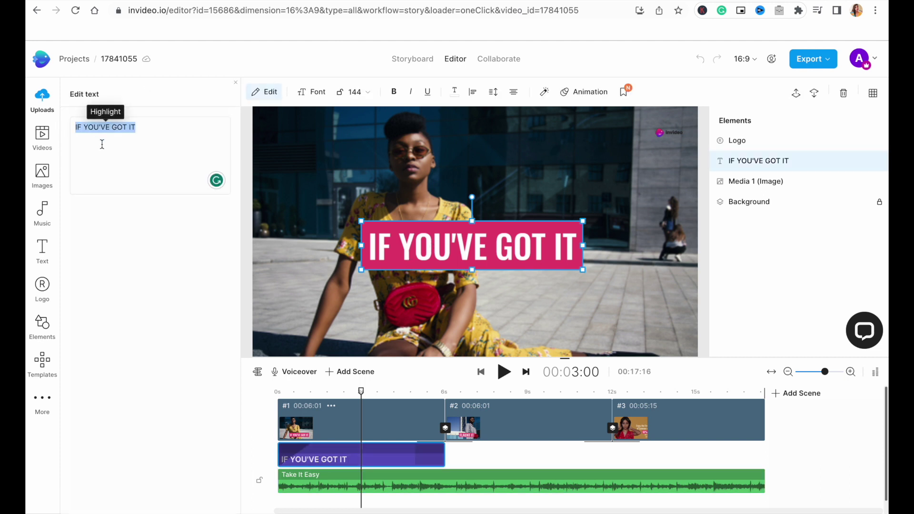
type("ADIDAS x GUCCI")
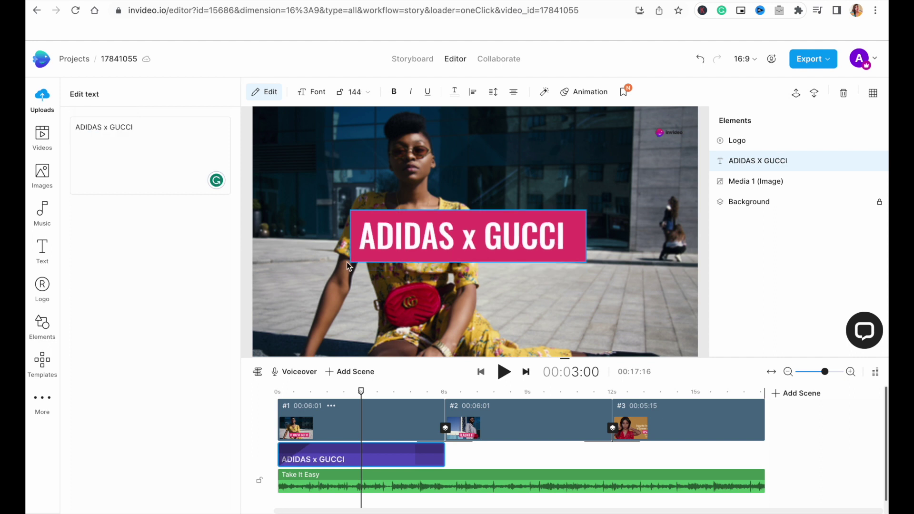
left_click_drag(425, 244, 447, 244)
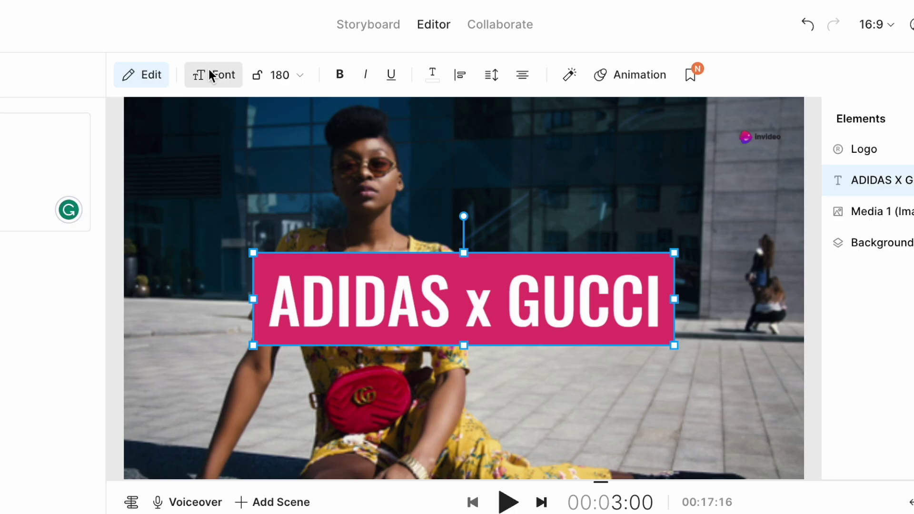
left_click(210, 69)
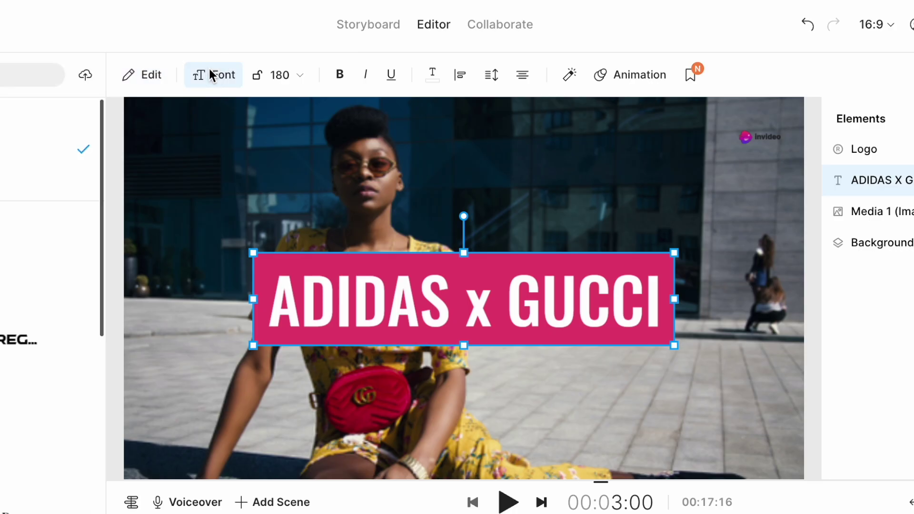
left_click(280, 76)
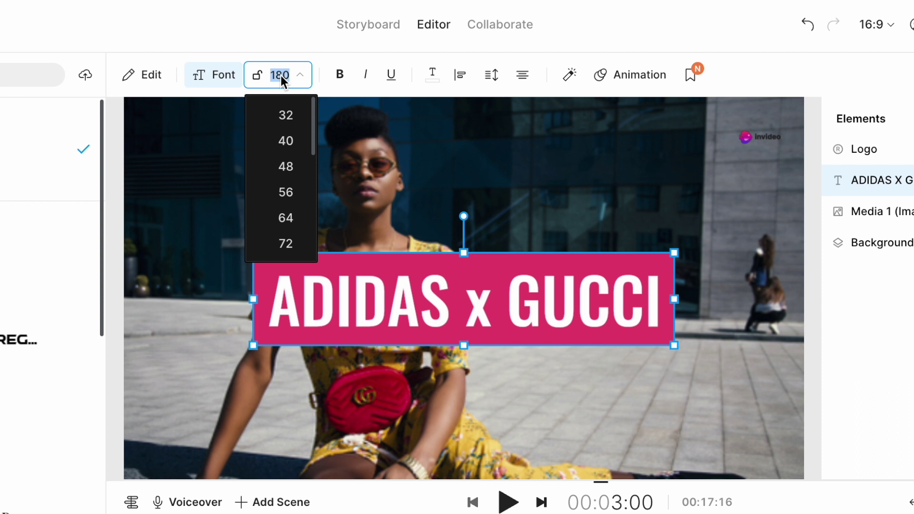
left_click(633, 73)
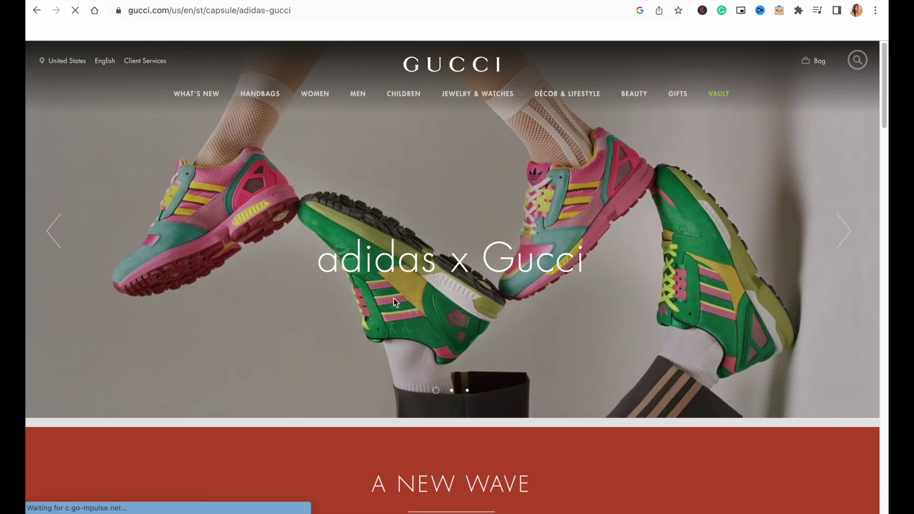
Step: Save the adidas x Gucci ZX8000 sneaker image to the Desktop as axg.jpeg
scroll(393, 298, "down", 5)
scroll(395, 297, "down", 10)
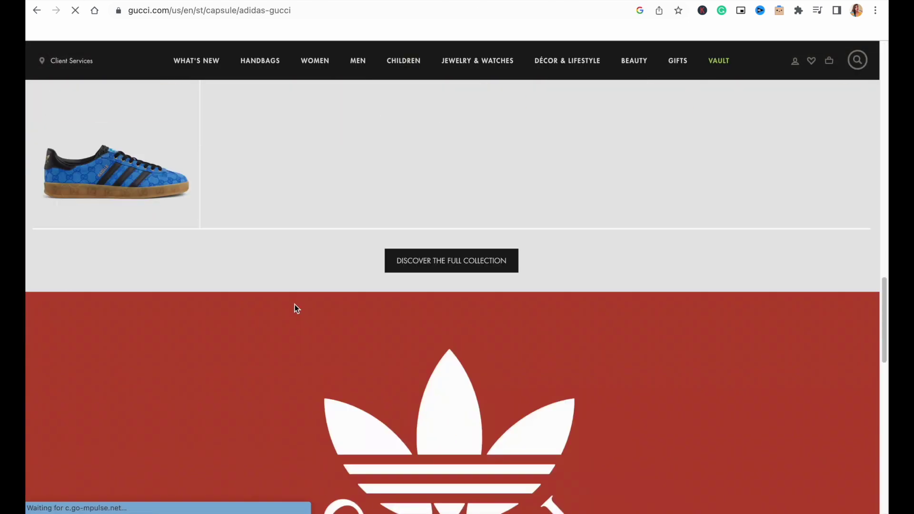
scroll(295, 304, "down", 5)
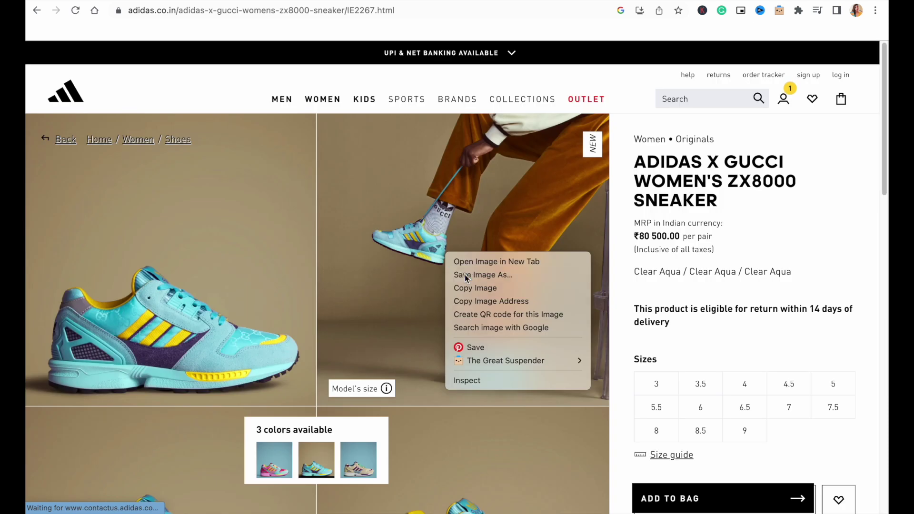
key("Escape")
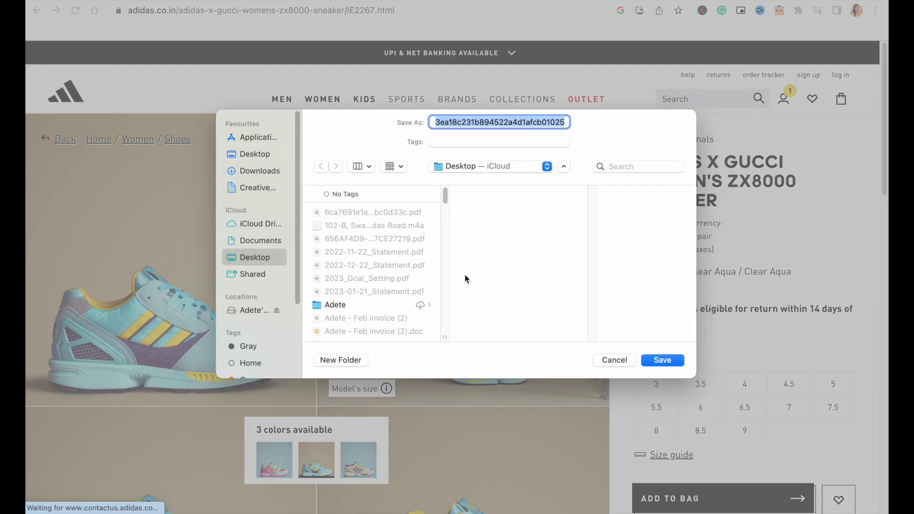
type("a")
key("Return")
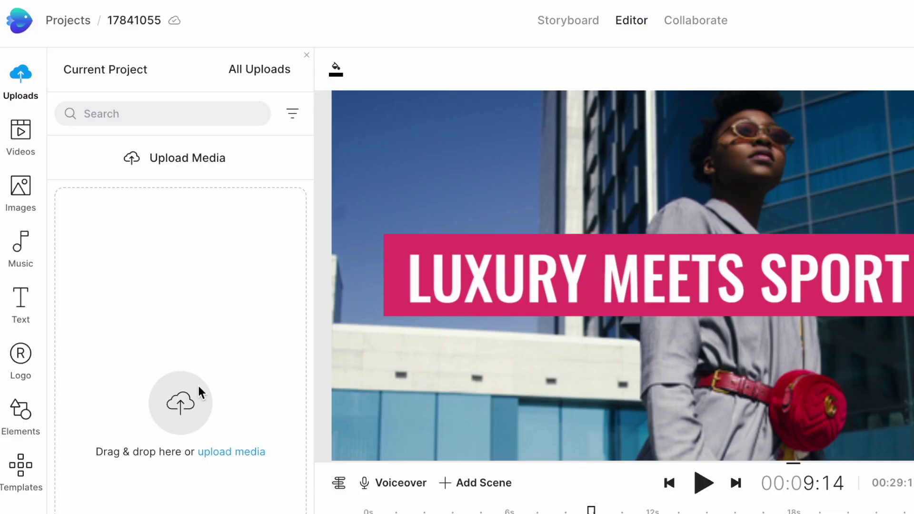
Step: Upload adidasxgucci.png and adidas x Gucci.mp4 to the project
left_click(151, 159)
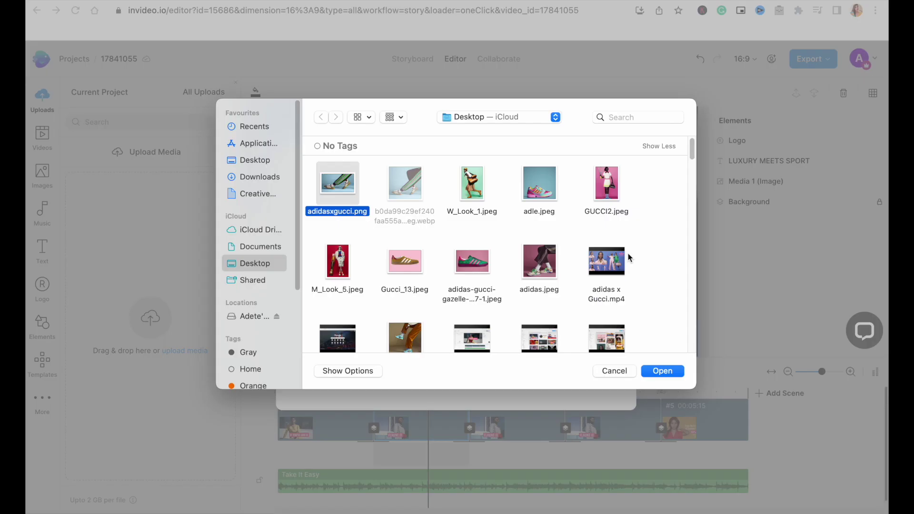
left_click(618, 259, "super")
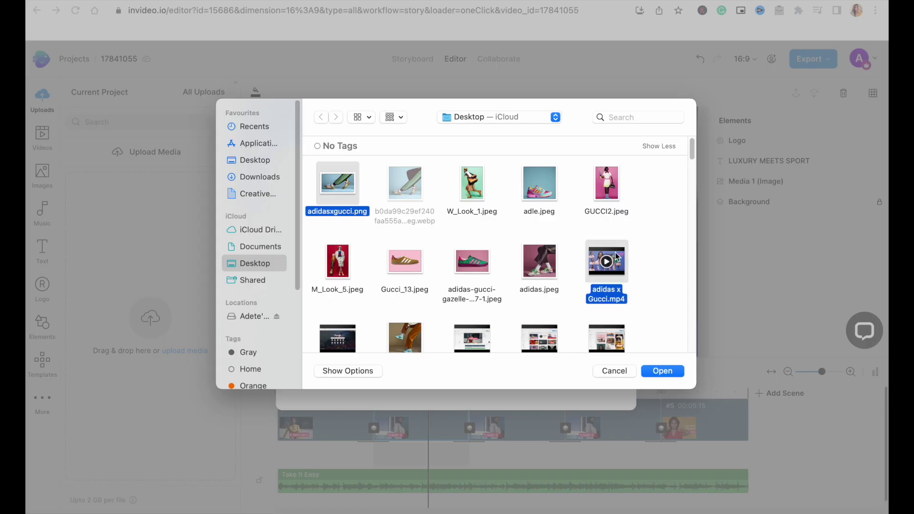
left_click(662, 373)
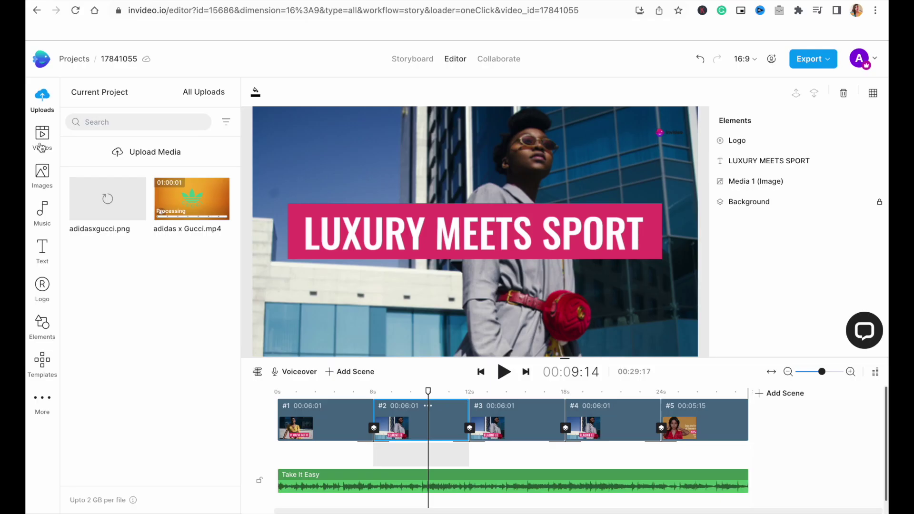
Step: Replace the first scene's background with the adidasxgucci.png sneaker image
left_click(335, 395)
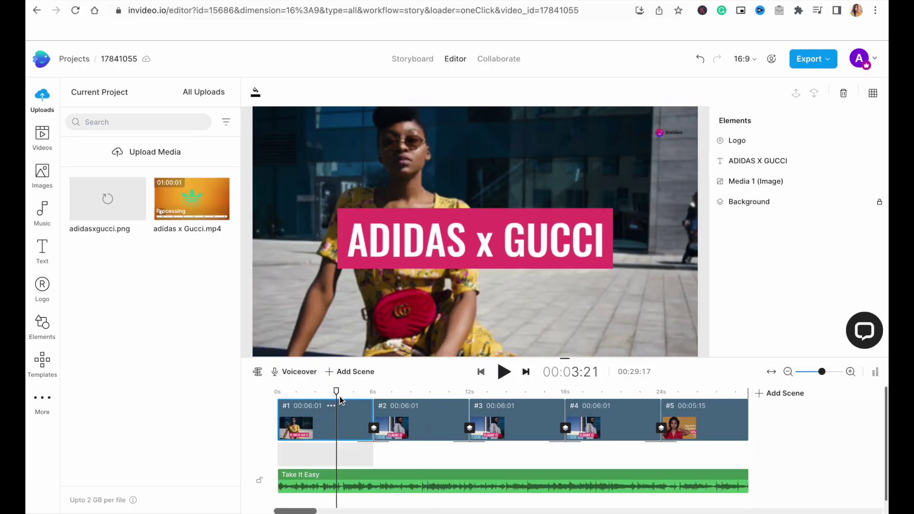
left_click(332, 162)
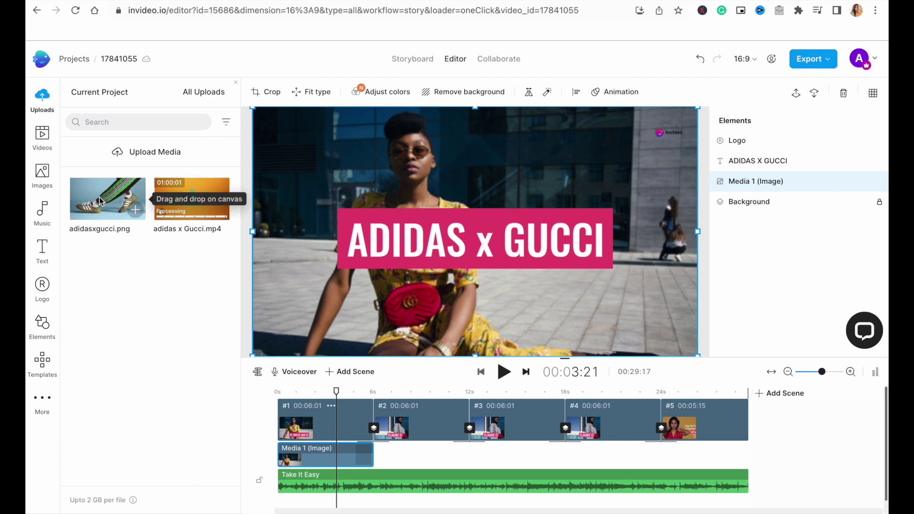
left_click_drag(100, 208, 265, 142)
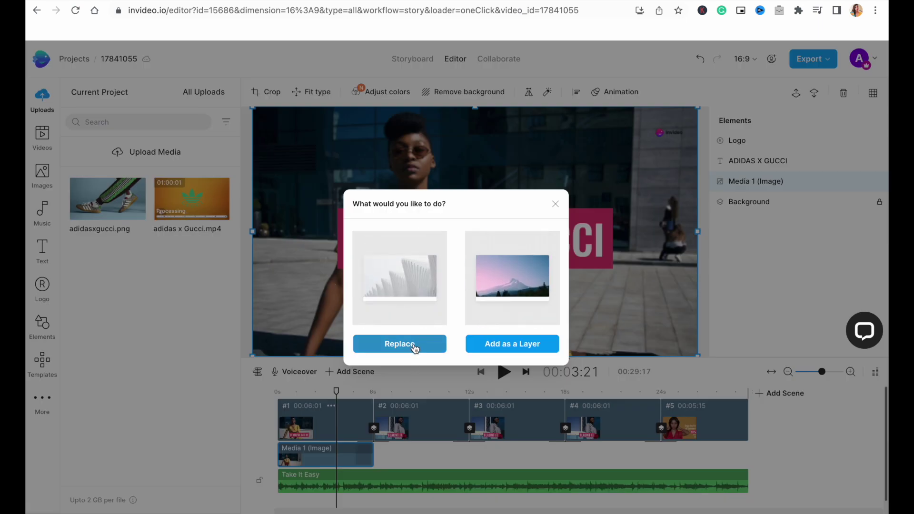
left_click(414, 345)
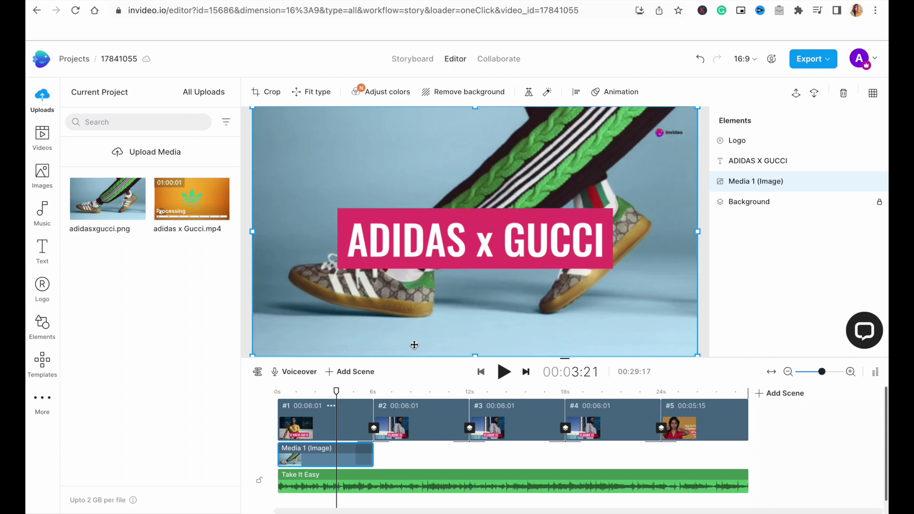
left_click(456, 260)
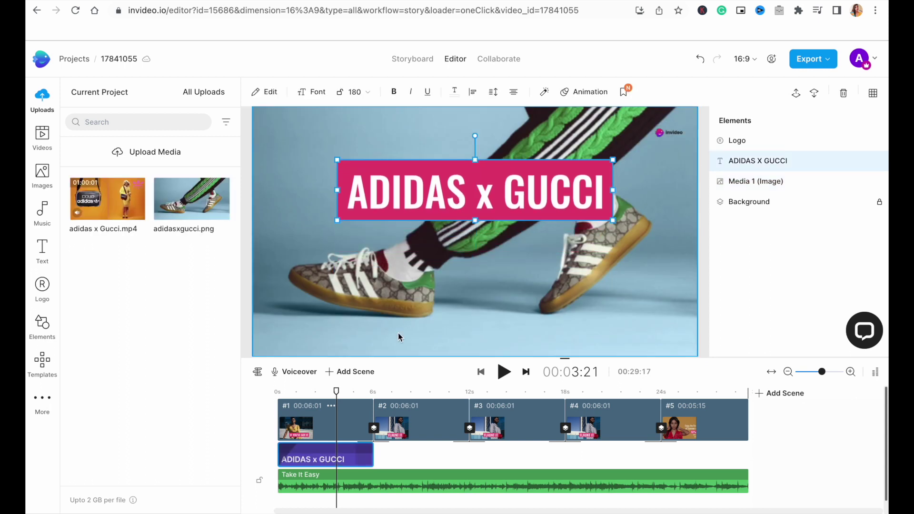
Step: With scene 2 selected, search stock videos for 'running closeup'
left_click(402, 391)
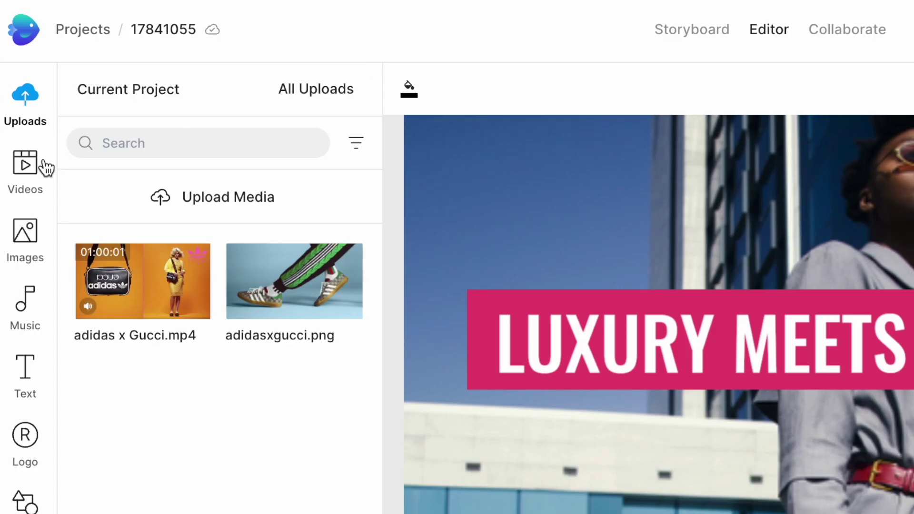
left_click(41, 136)
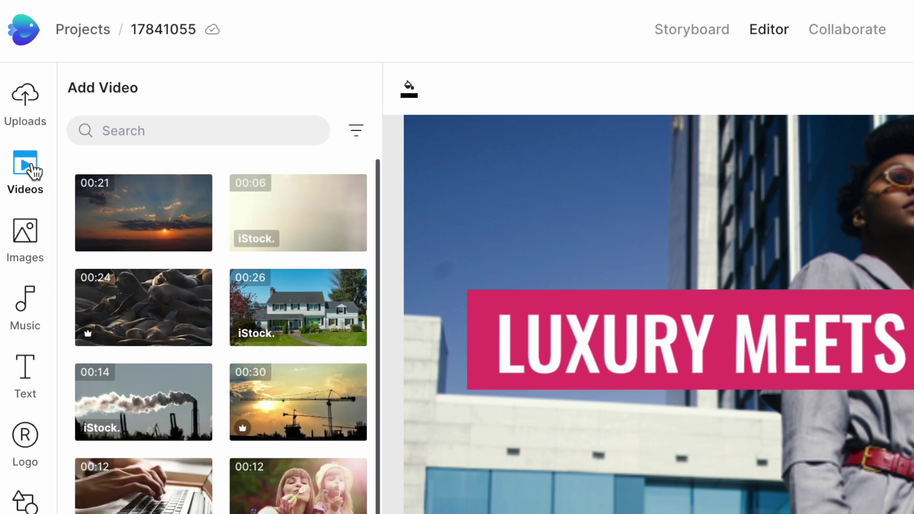
left_click(143, 130)
type("running cl")
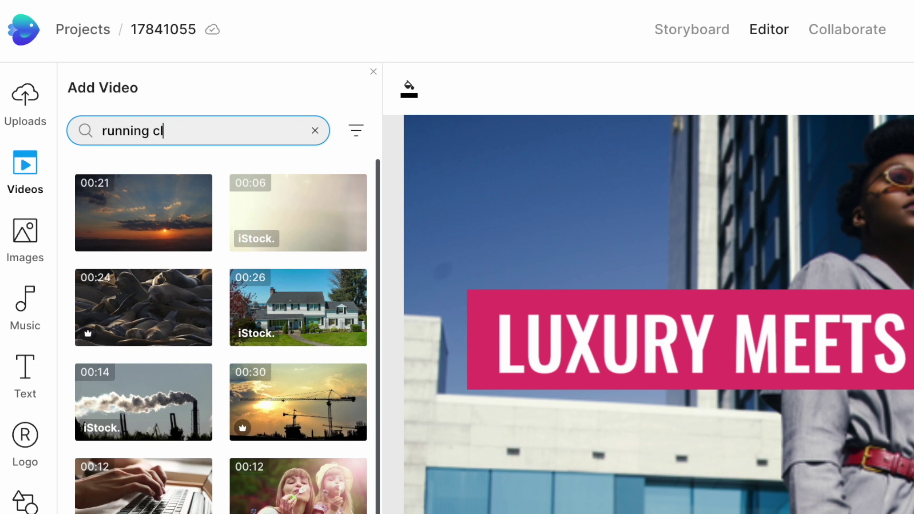
type("oseup")
key("Return")
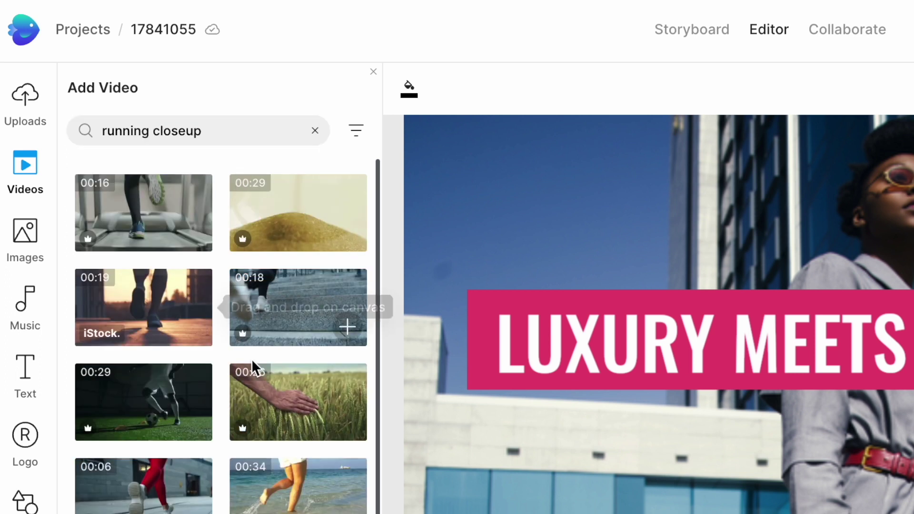
scroll(248, 373, "down", 2)
Step: Replace scene 2's background with the running-legs clip trimmed to a 6-second section
left_click_drag(109, 320, 258, 125)
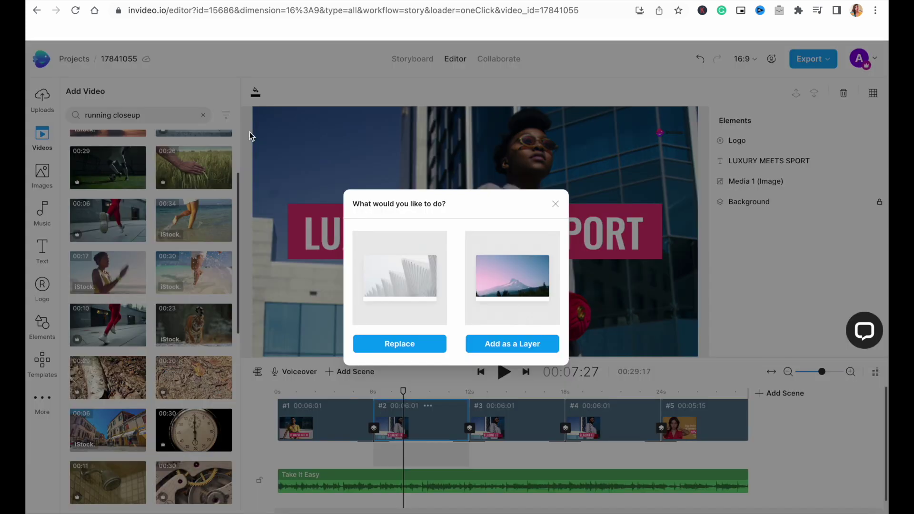
left_click(408, 349)
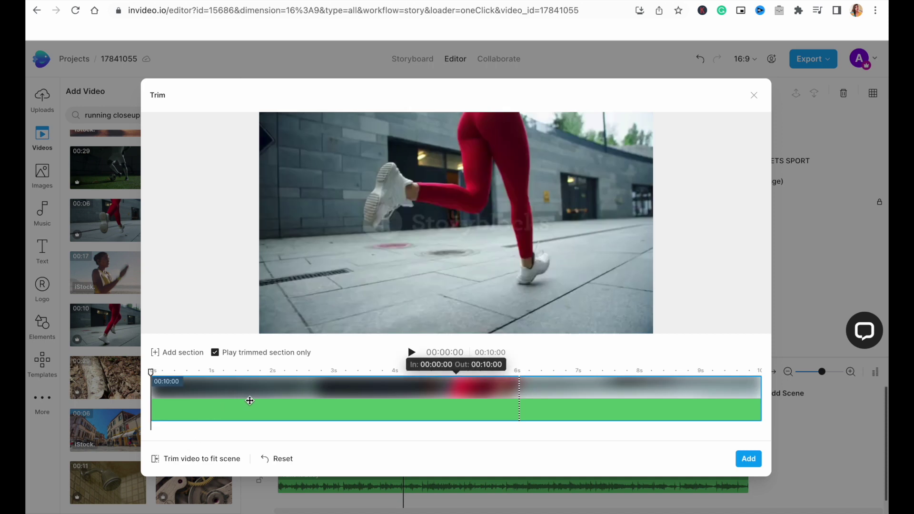
left_click(192, 464)
left_click_drag(222, 395, 305, 393)
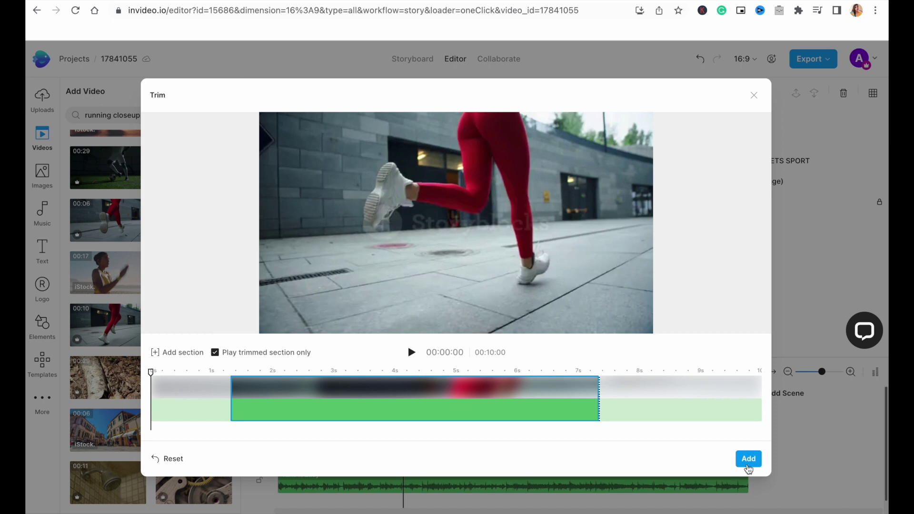
left_click(749, 459)
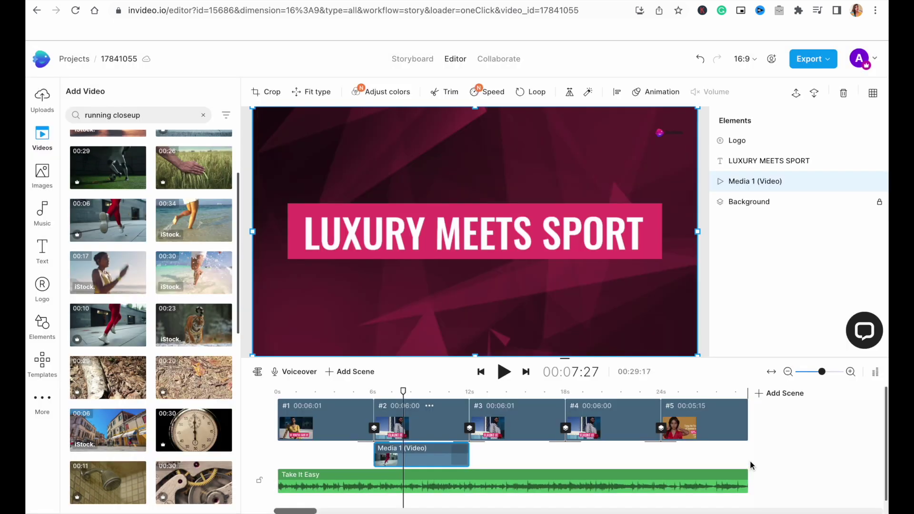
Step: Replace the scene's background with a trimmed DJ stock clip
left_click_drag(108, 161, 259, 122)
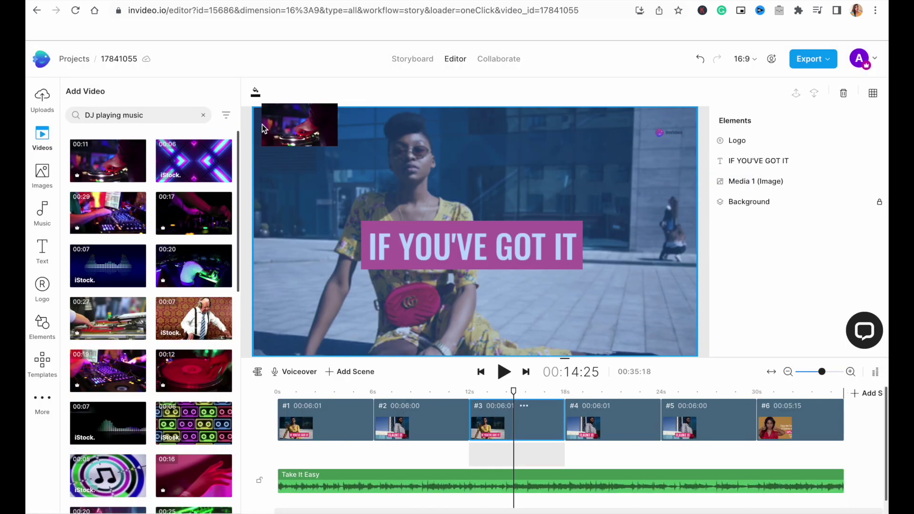
left_click(407, 343)
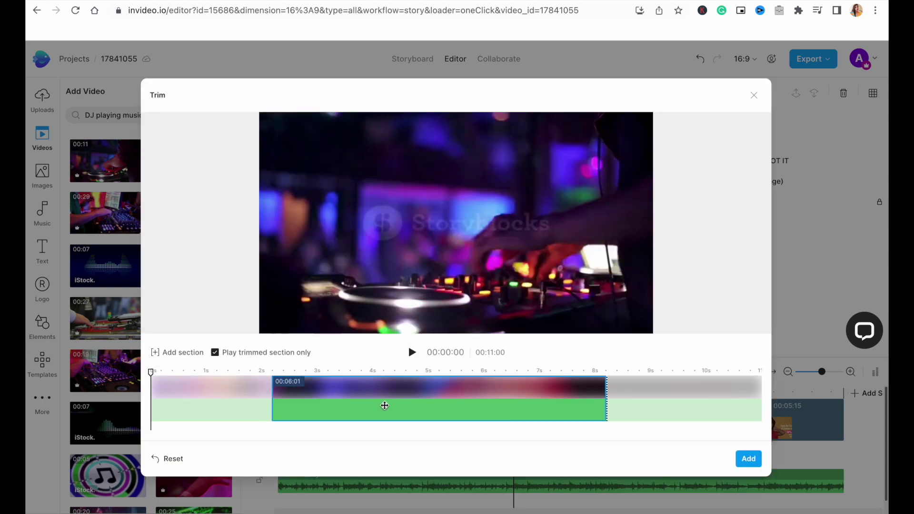
left_click(756, 460)
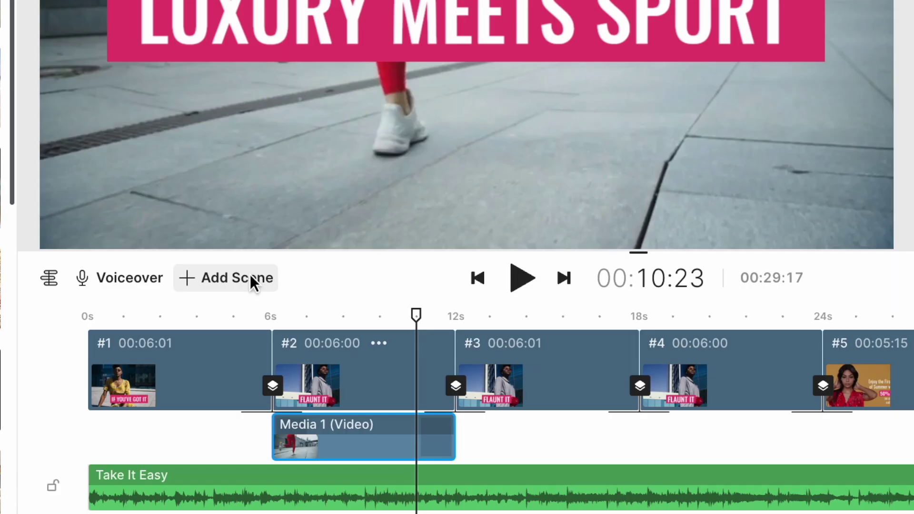
Step: Add the IF YOU'VE GOT IT template scene as a new scene and preview it
left_click(251, 278)
left_click(252, 347)
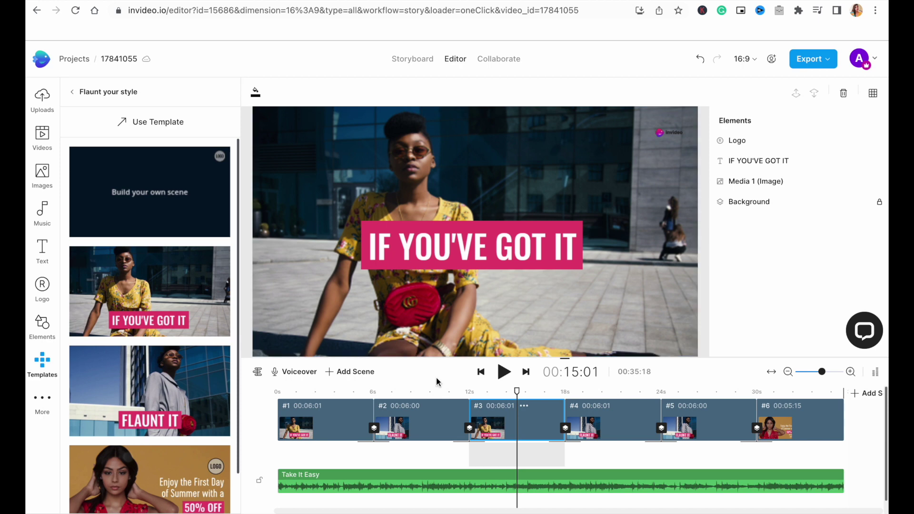
left_click(458, 386)
left_click(468, 391)
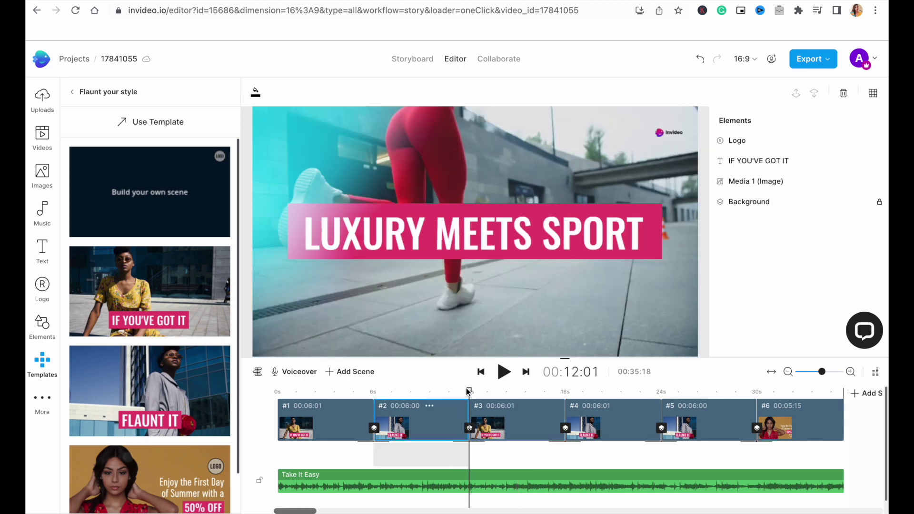
left_click_drag(468, 391, 491, 391)
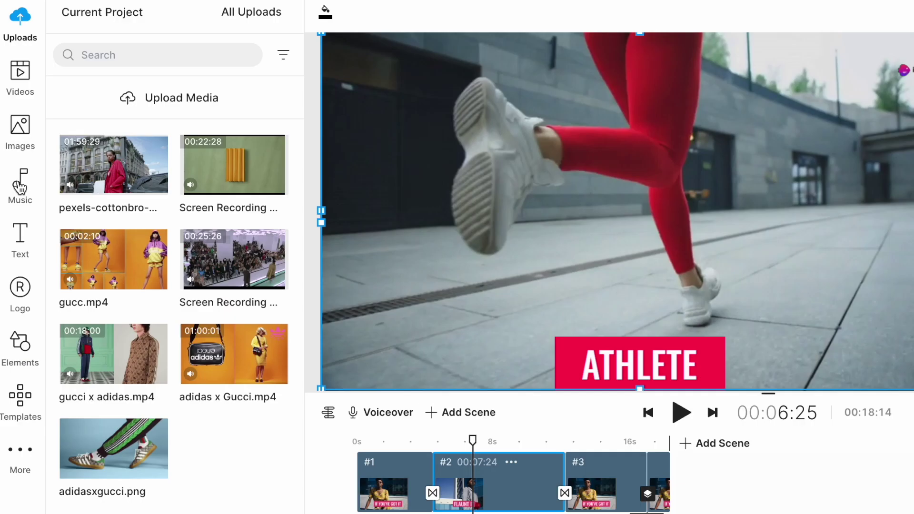
Step: Delete the Take It Easy music track from the video
left_click(20, 187)
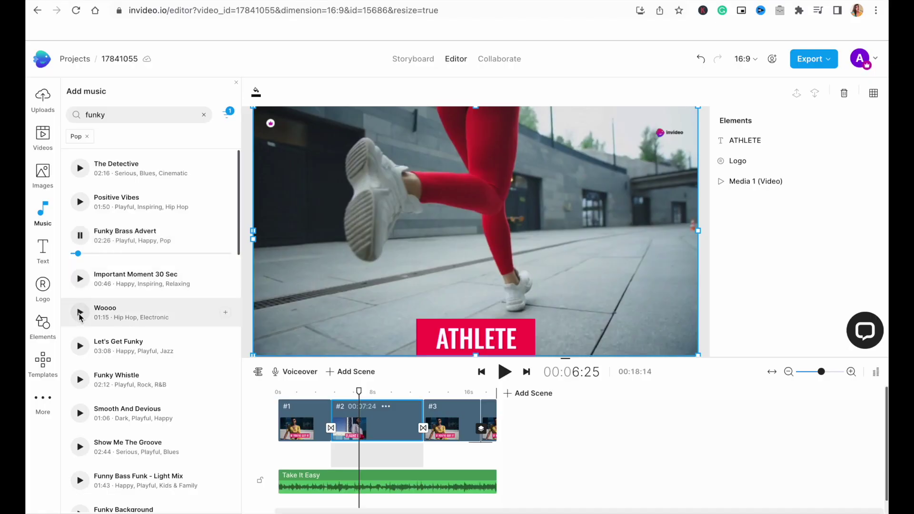
scroll(80, 443, "down", 1)
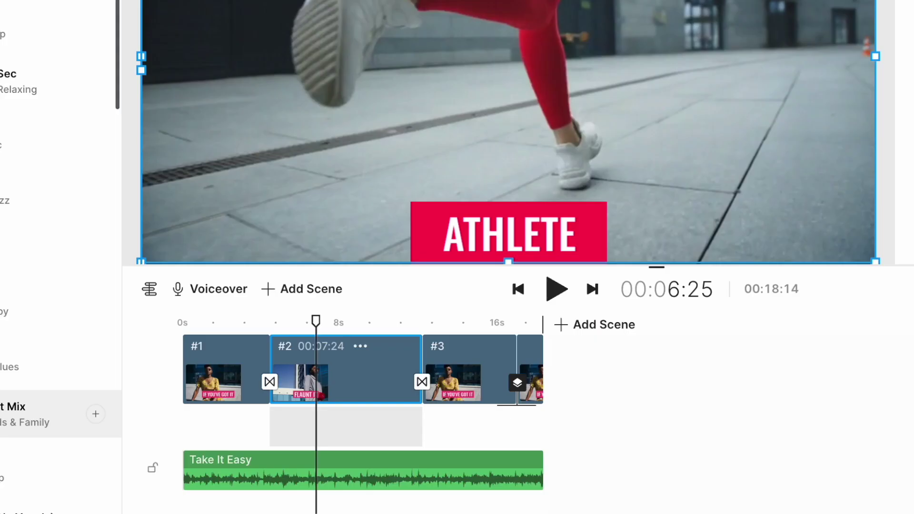
left_click(237, 469)
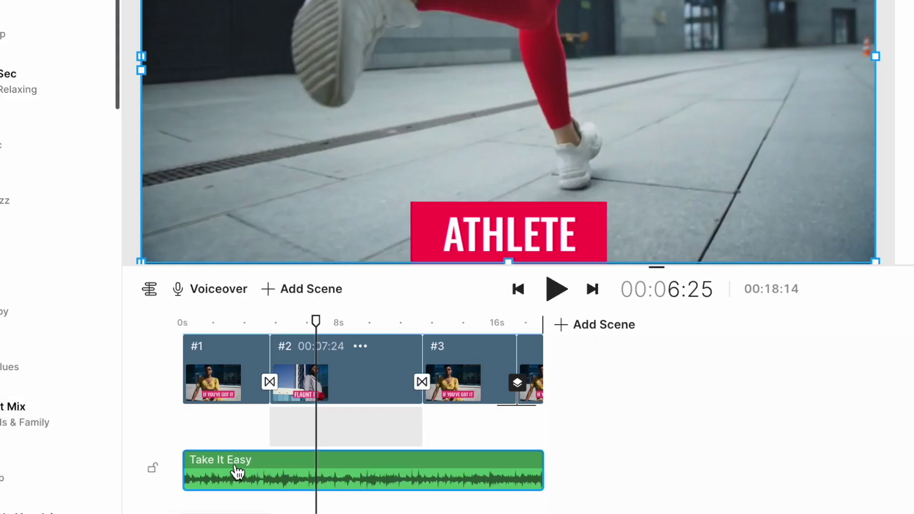
key("Delete")
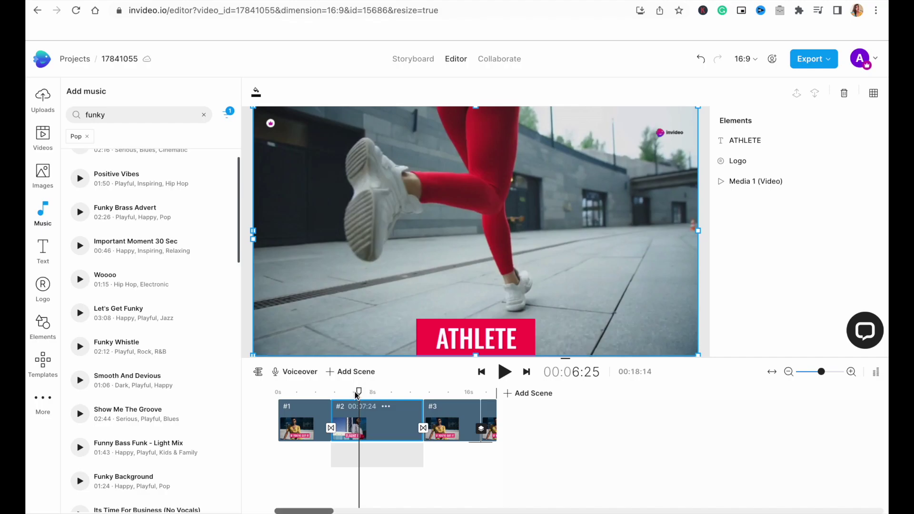
Step: Preview Funny Bass Funk and add it as the background music
left_click_drag(356, 394, 264, 405)
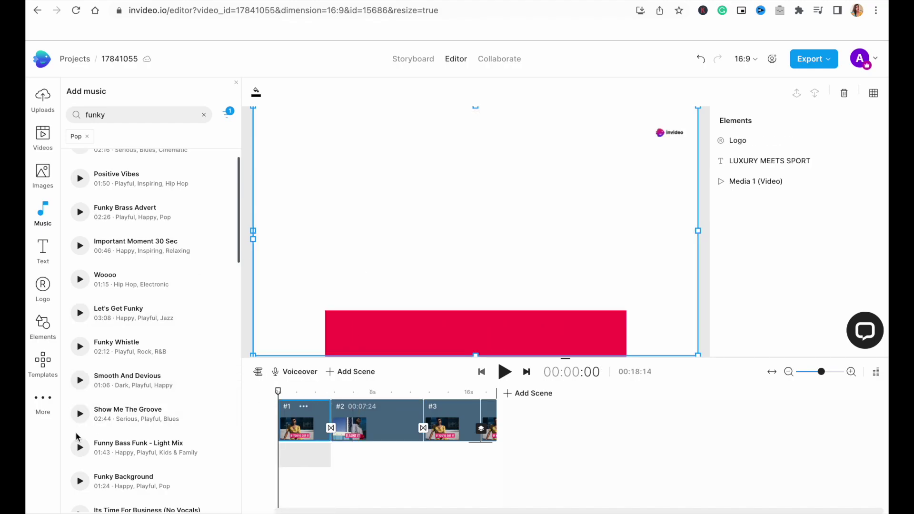
left_click(80, 449)
left_click(79, 448)
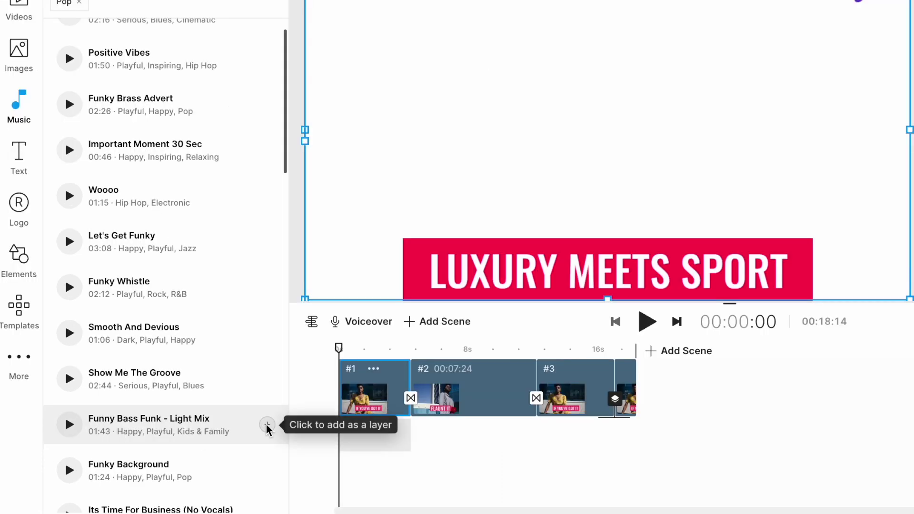
left_click(266, 423)
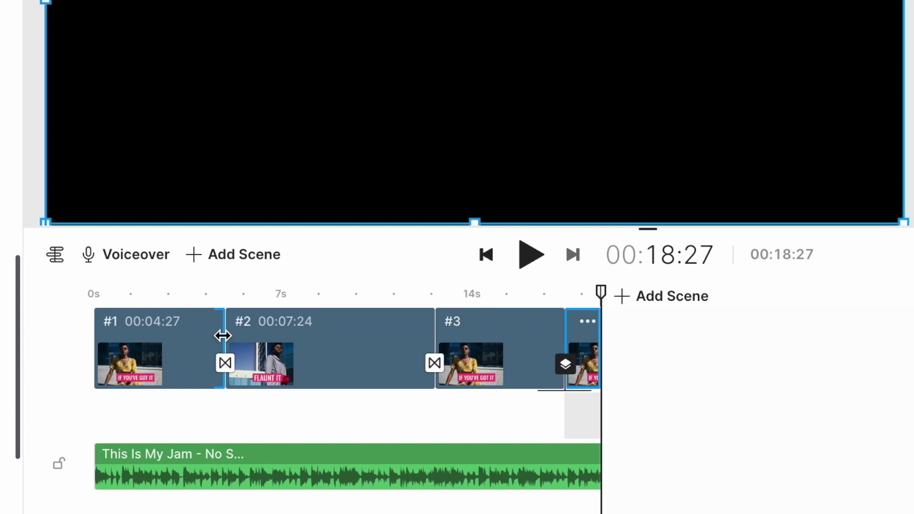
Step: Lengthen scene 1 to 00:05:04 and shorten scene 2 to 00:07:06 on the timeline
left_click_drag(223, 336, 221, 336)
left_click_drag(425, 336, 424, 337)
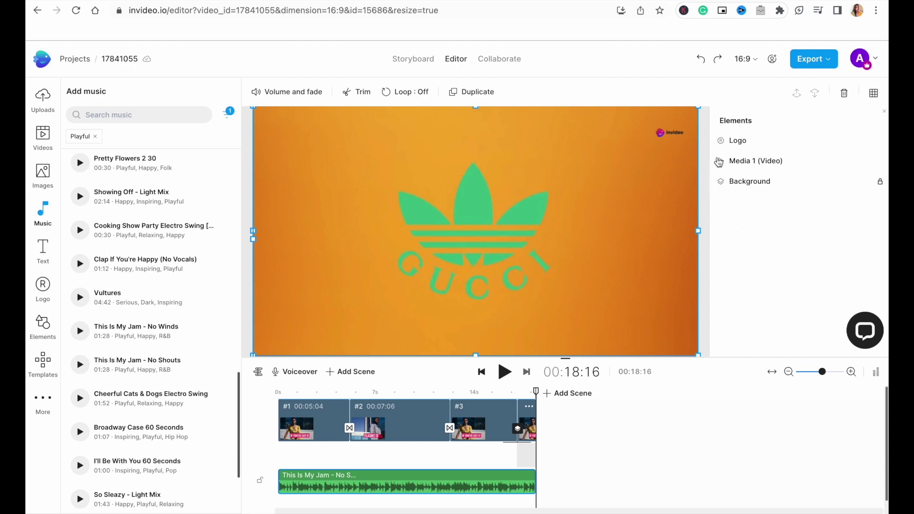
Step: Upload logo.png to replace the default logo and apply it to all scenes
left_click(675, 132)
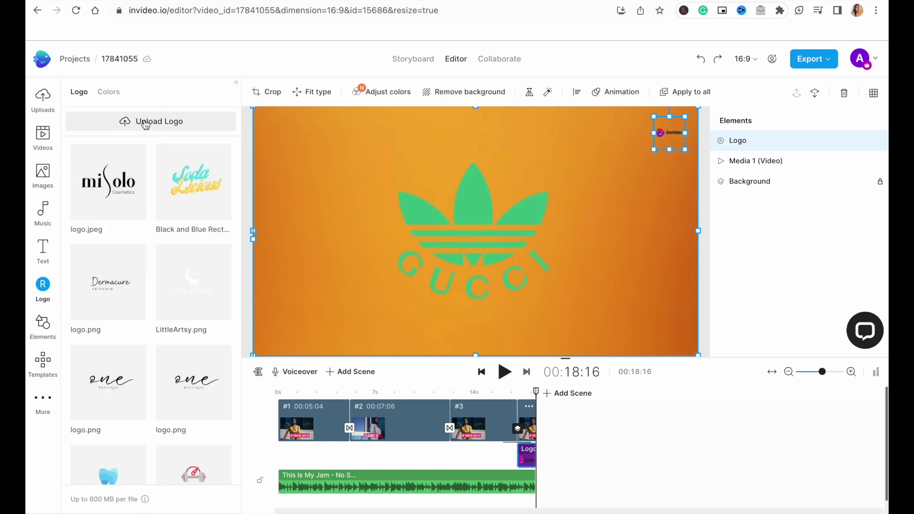
left_click(145, 122)
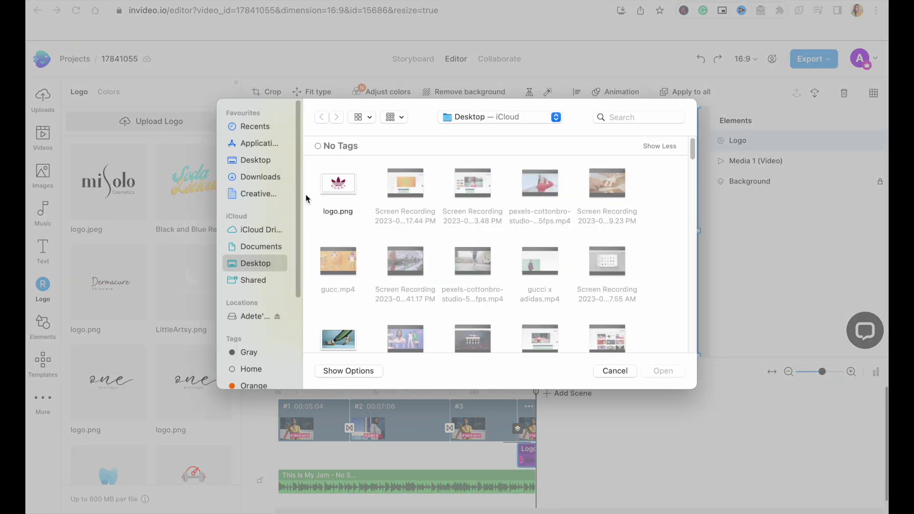
left_click(339, 185)
left_click(670, 372)
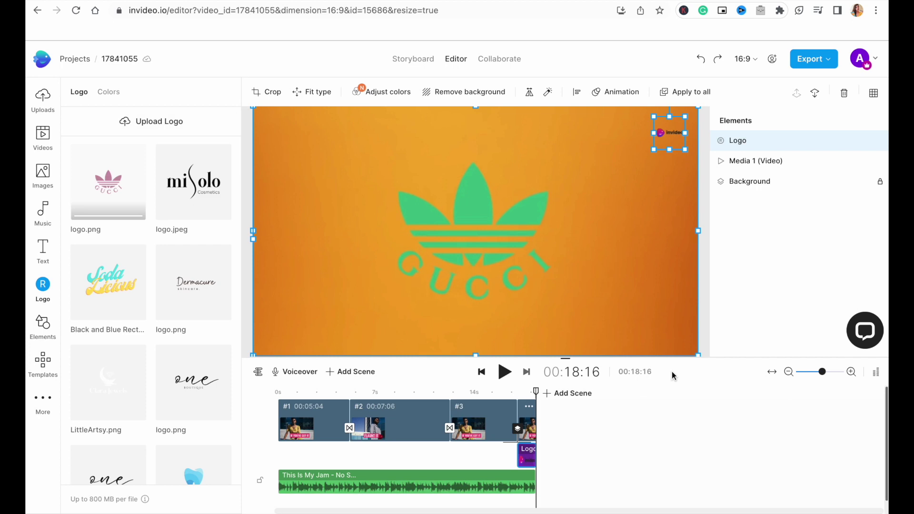
left_click(108, 183)
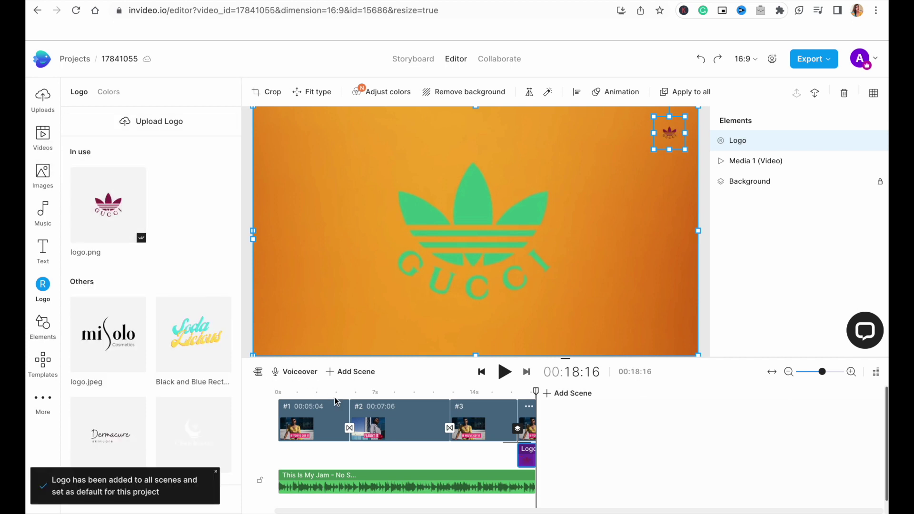
left_click(664, 139)
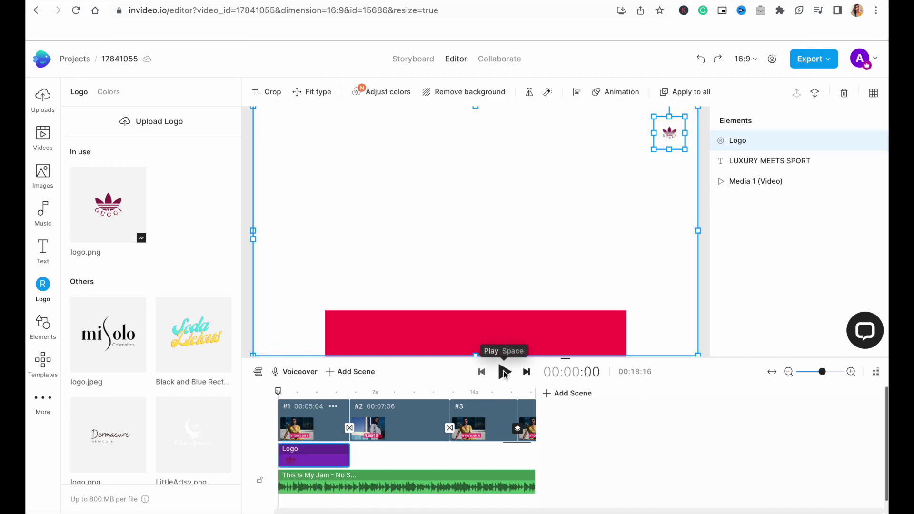
left_click(503, 372)
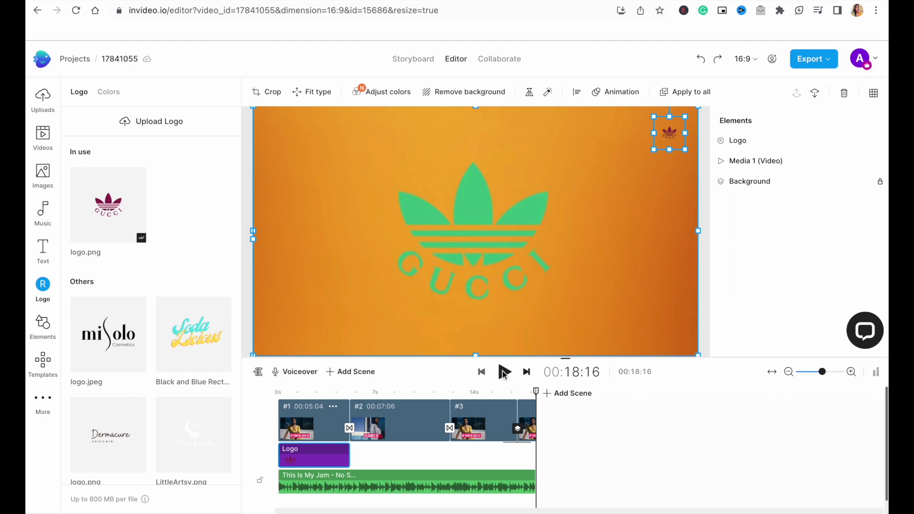
Step: Export the ad at 1080p and open the live support chat
left_click(815, 59)
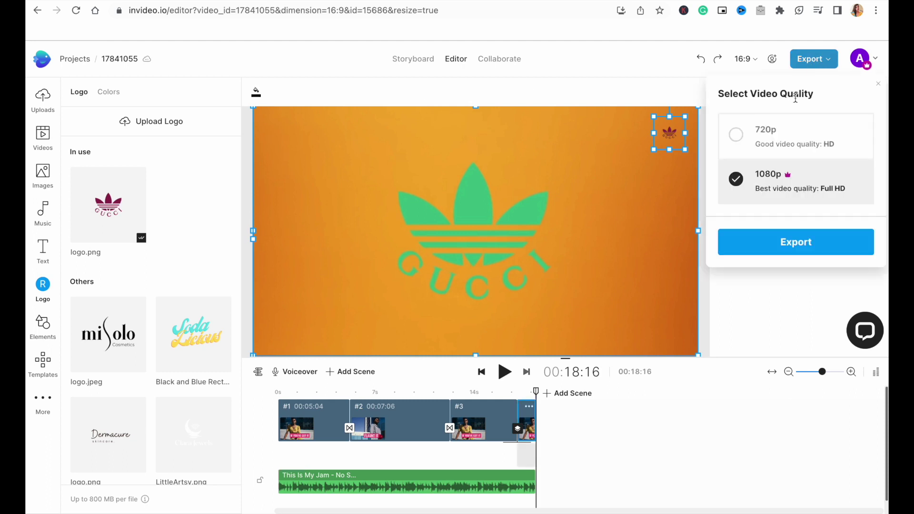
left_click(787, 251)
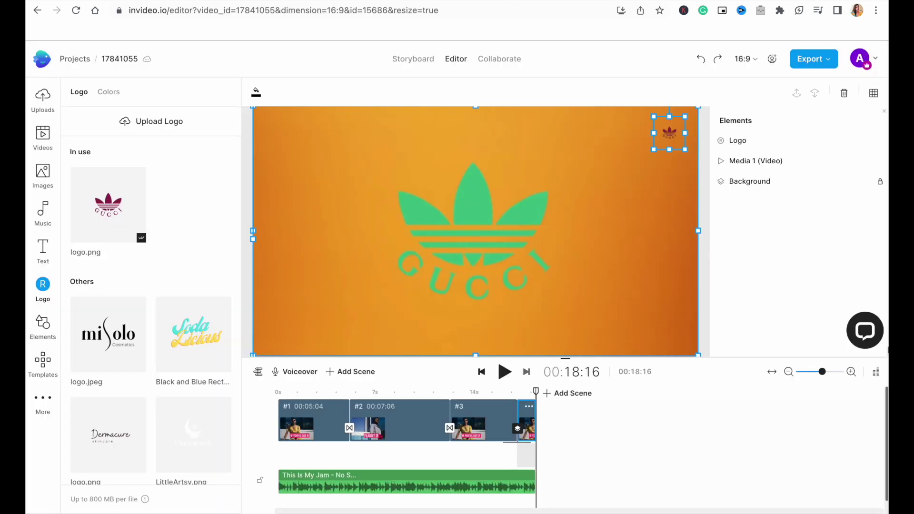
left_click(866, 331)
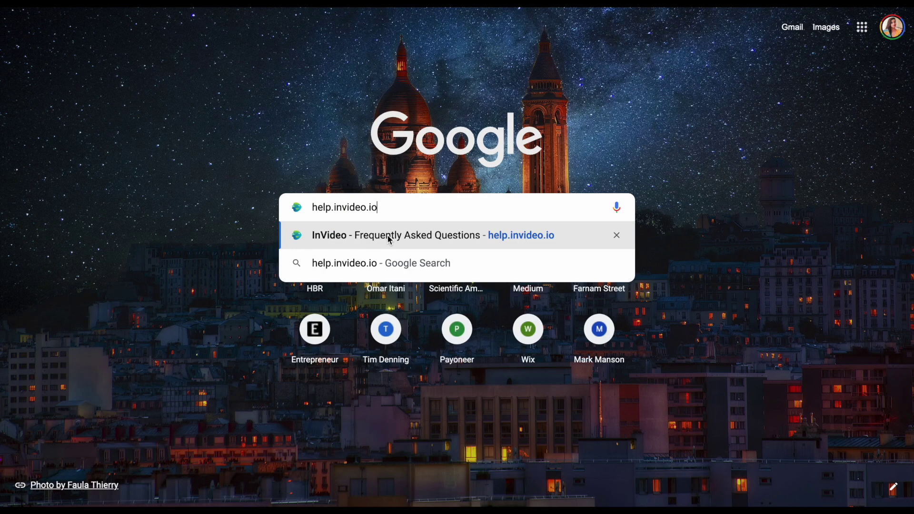
Step: Open the InVideo Help Center at help.invideo.io and scroll through its topics
left_click(389, 236)
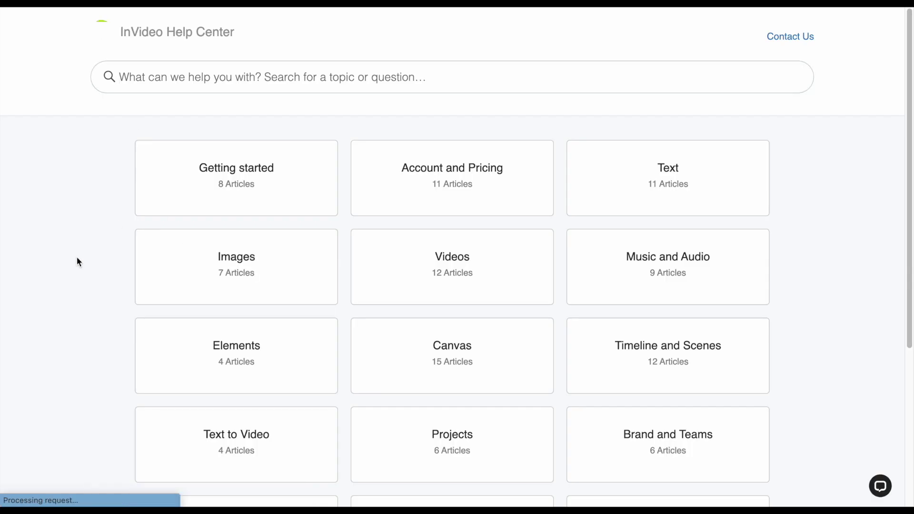
scroll(77, 261, "down", 2)
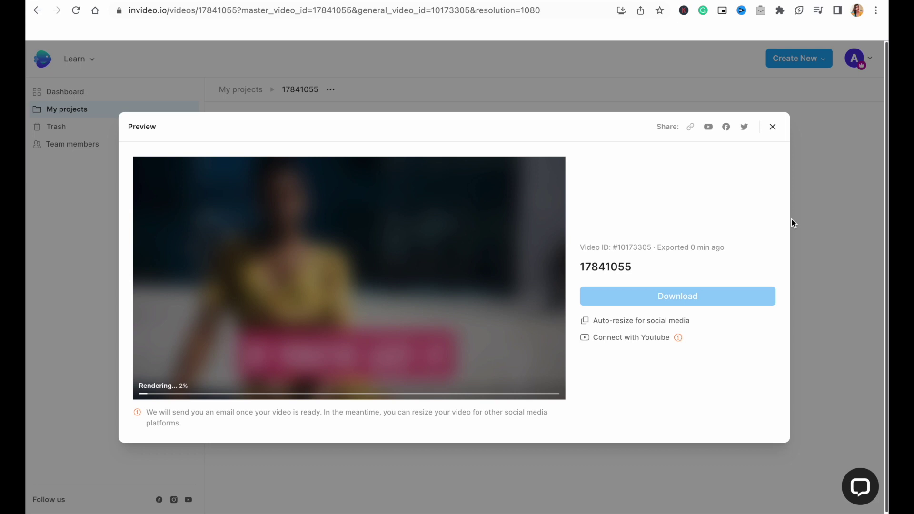
Step: Choose Portrait from the resize dimensions to create a 9:16 version
left_click(602, 322)
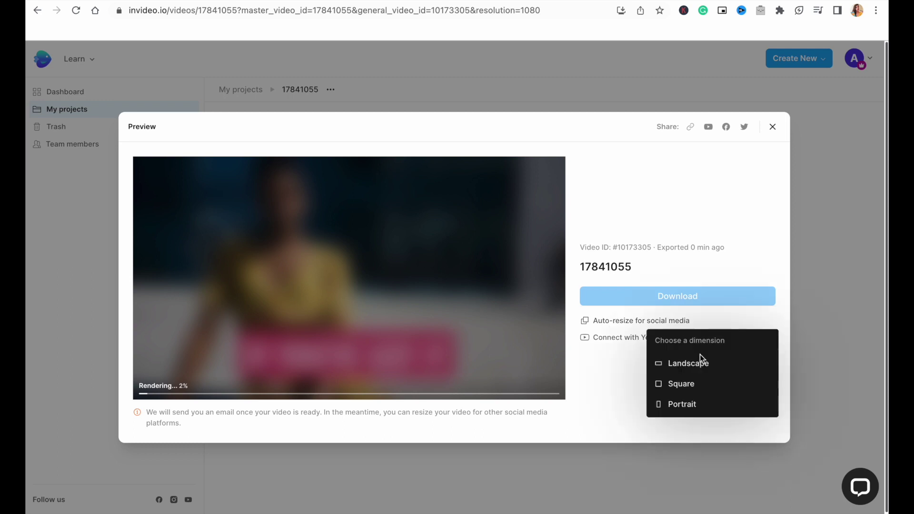
left_click(693, 402)
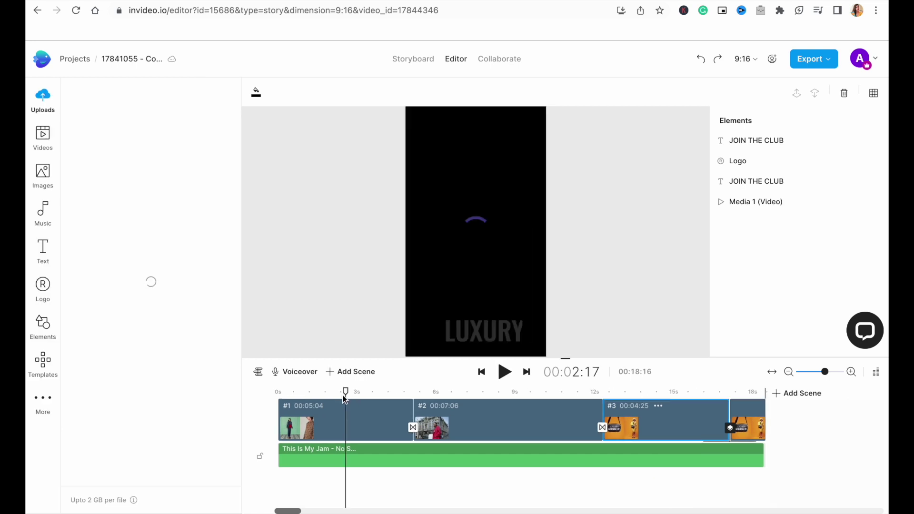
Step: Move from scene 1 to scene 2 of the portrait version to reach its caption
left_click(344, 400)
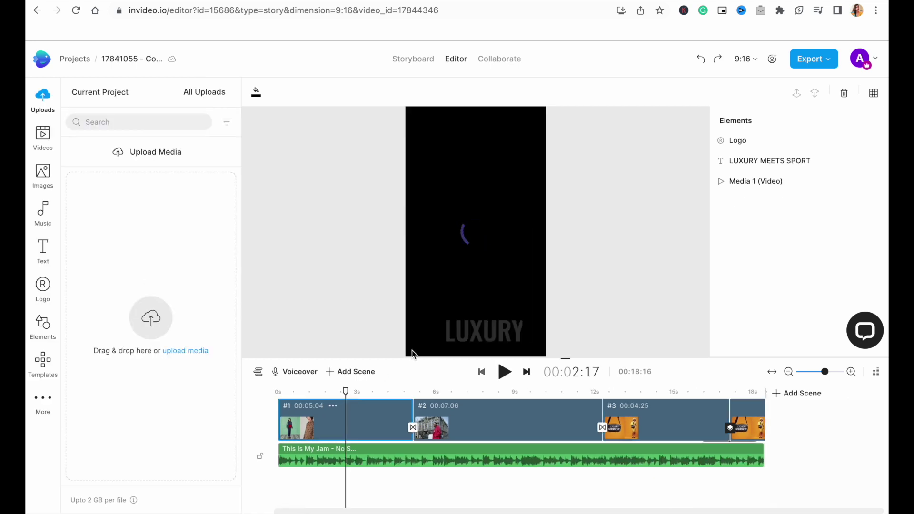
left_click(437, 419)
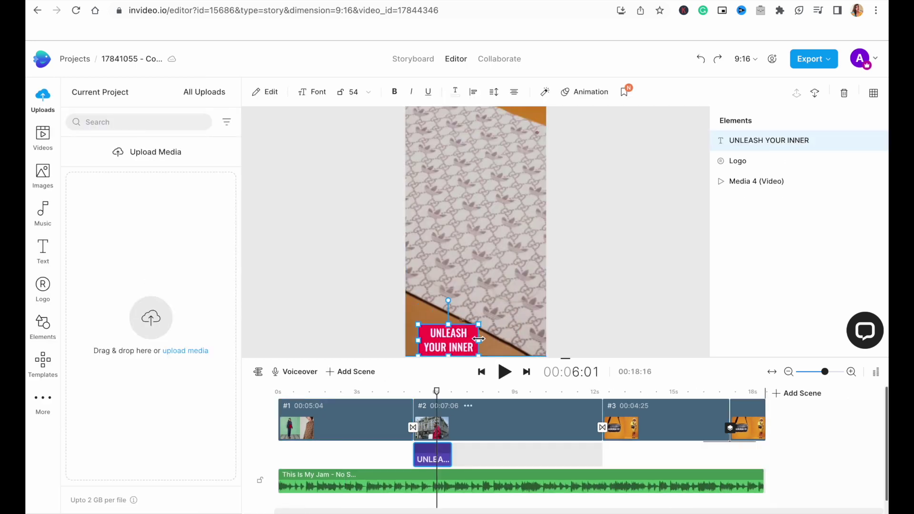